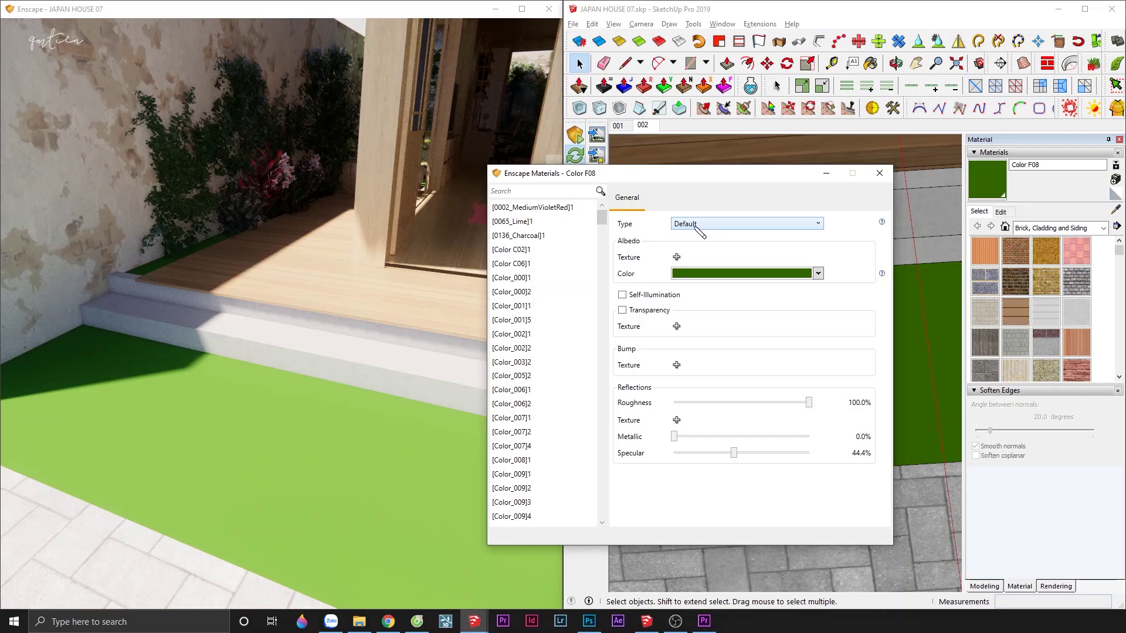
- Set lawn material Color F08 to Enscape's Grass type and orbit to view the blades
left_click(695, 225)
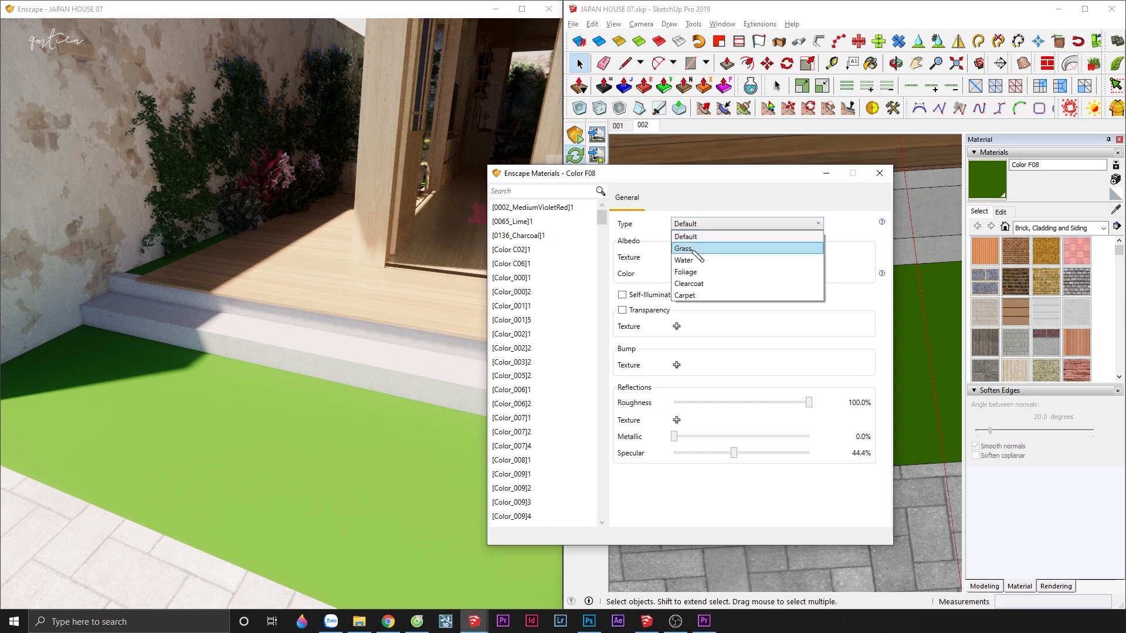
left_click(683, 249)
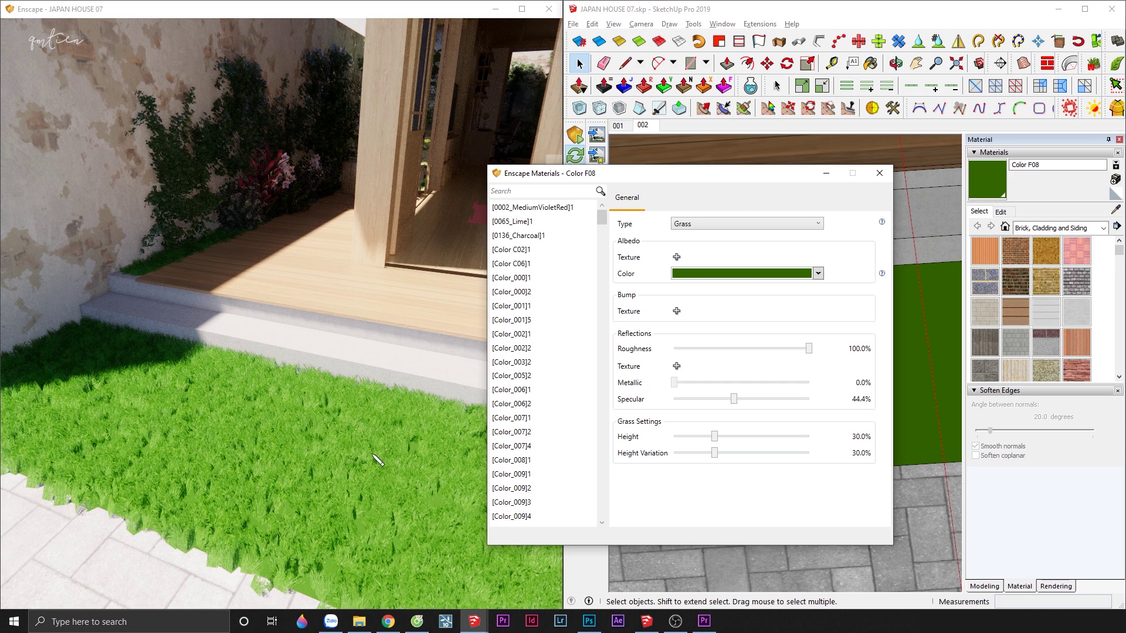
left_click_drag(375, 460, 457, 463)
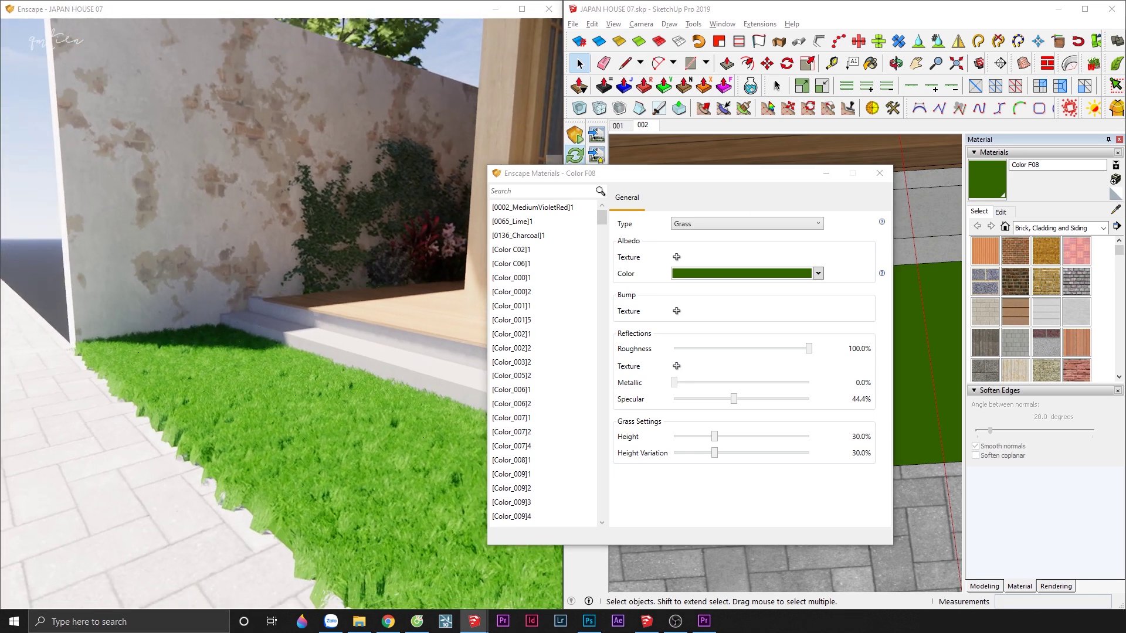
left_click_drag(372, 455, 410, 457)
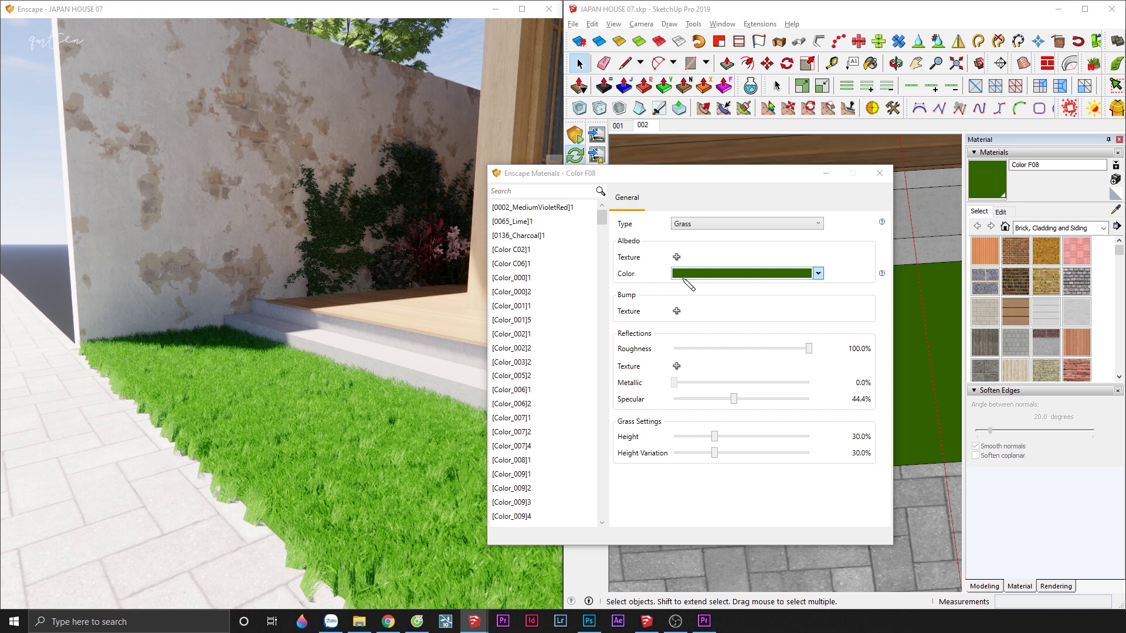
- Change the grass albedo colour to dark green #273B13
left_click(691, 273)
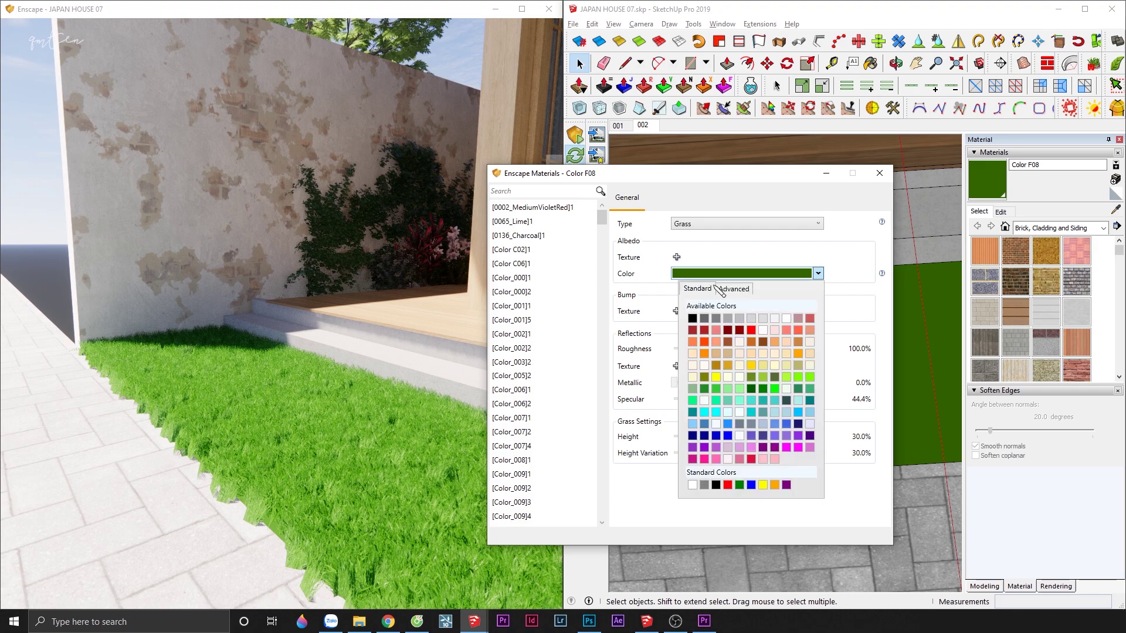
left_click(730, 288)
left_click(765, 346)
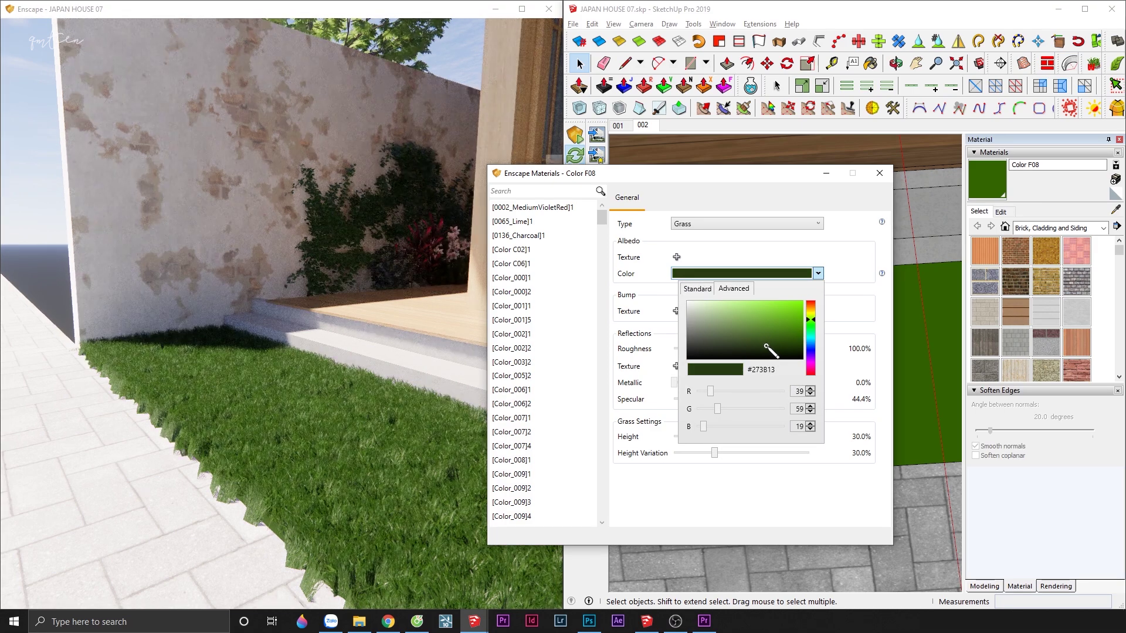
left_click(846, 293)
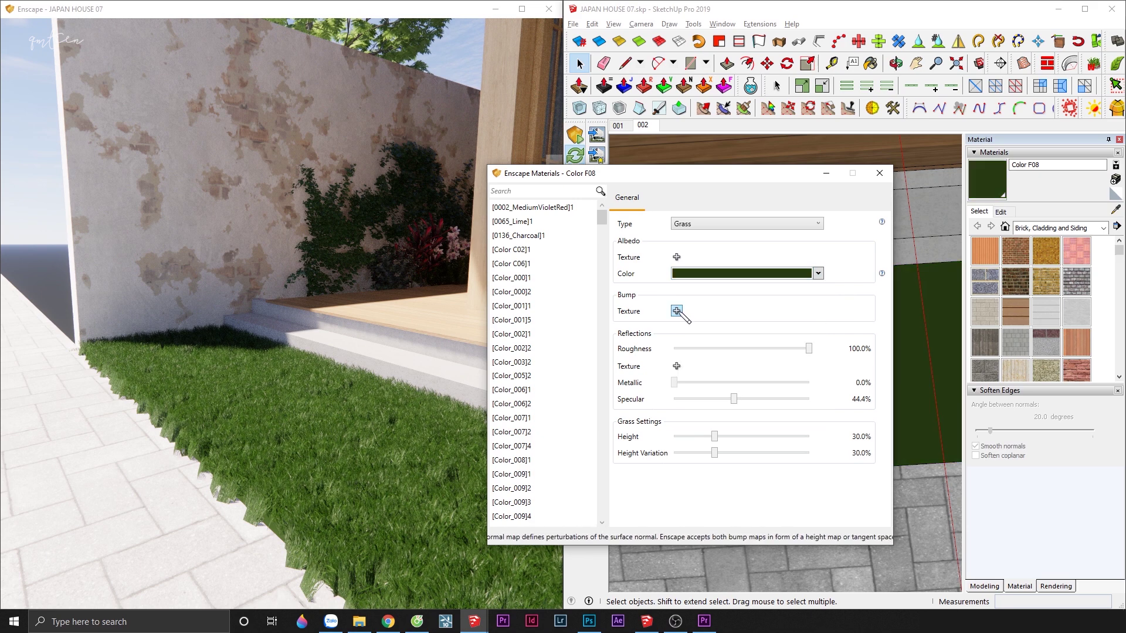
left_click(677, 312)
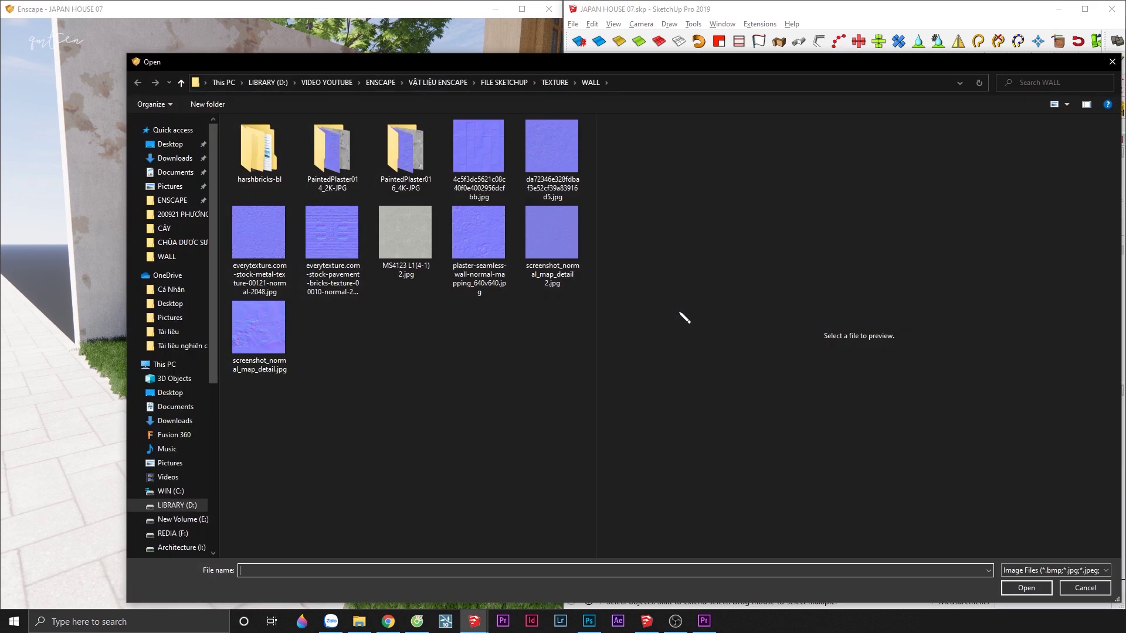
left_click(507, 262)
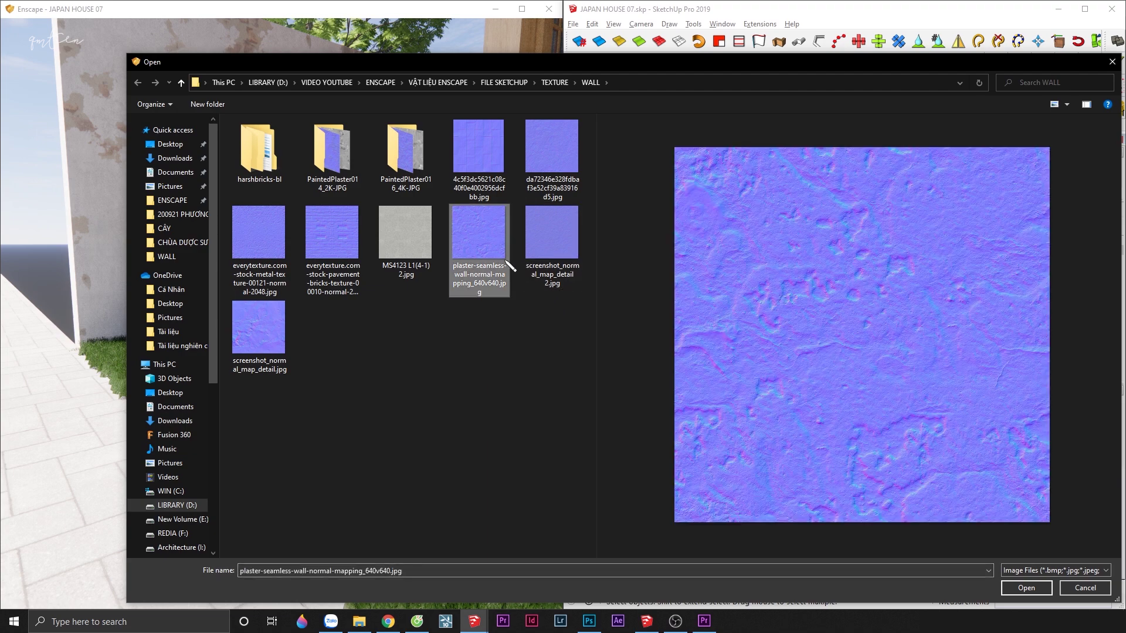
double_click(506, 263)
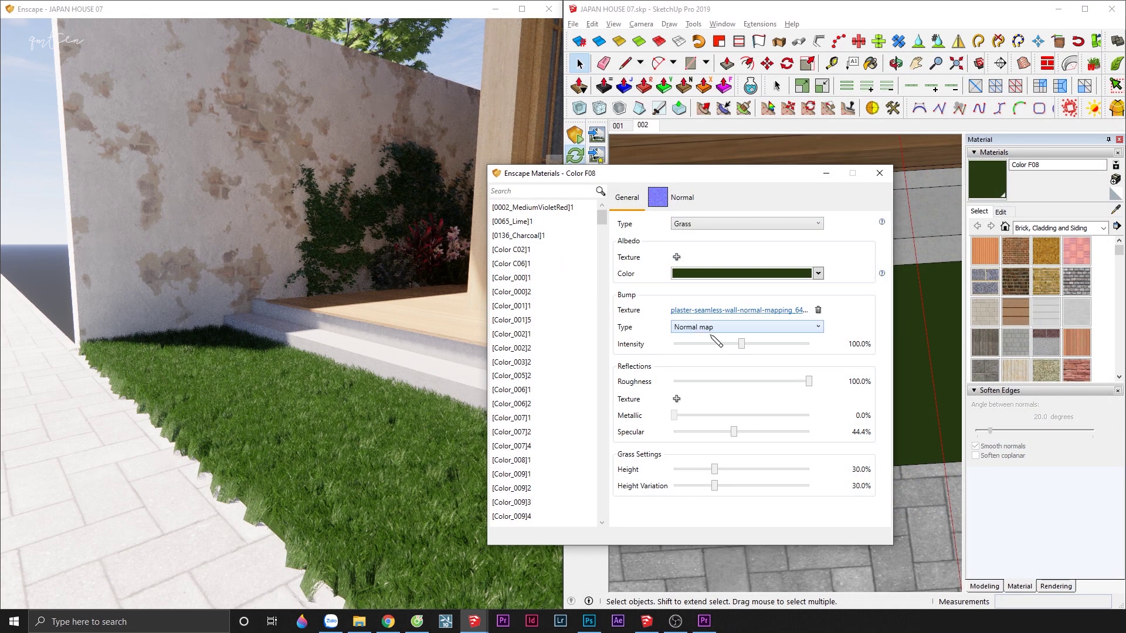
left_click_drag(742, 344, 809, 344)
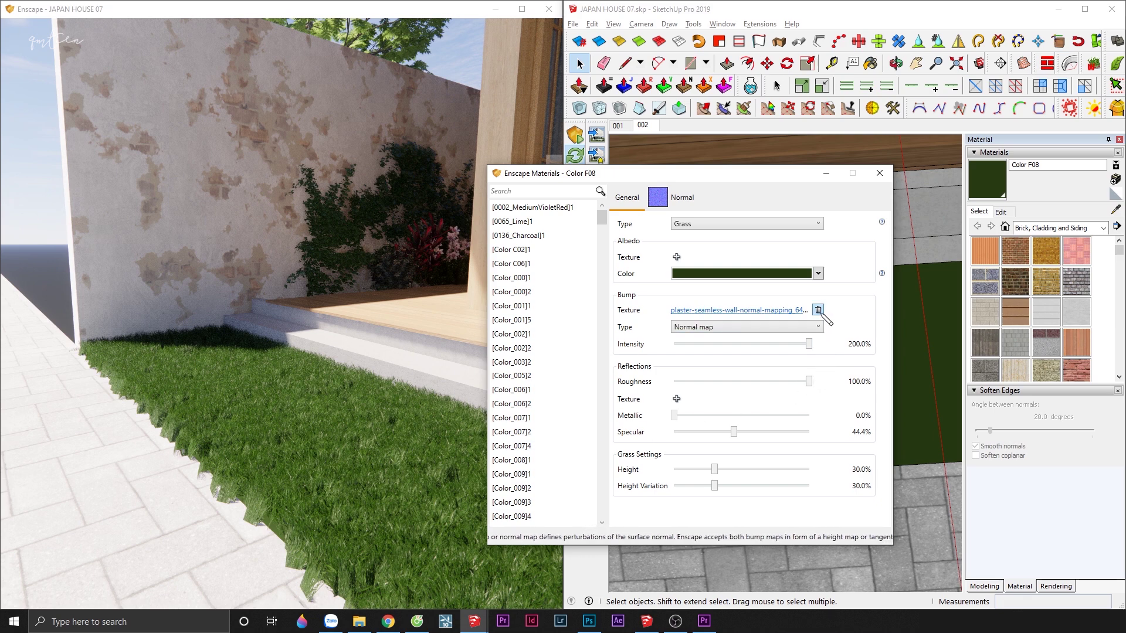
left_click(818, 310)
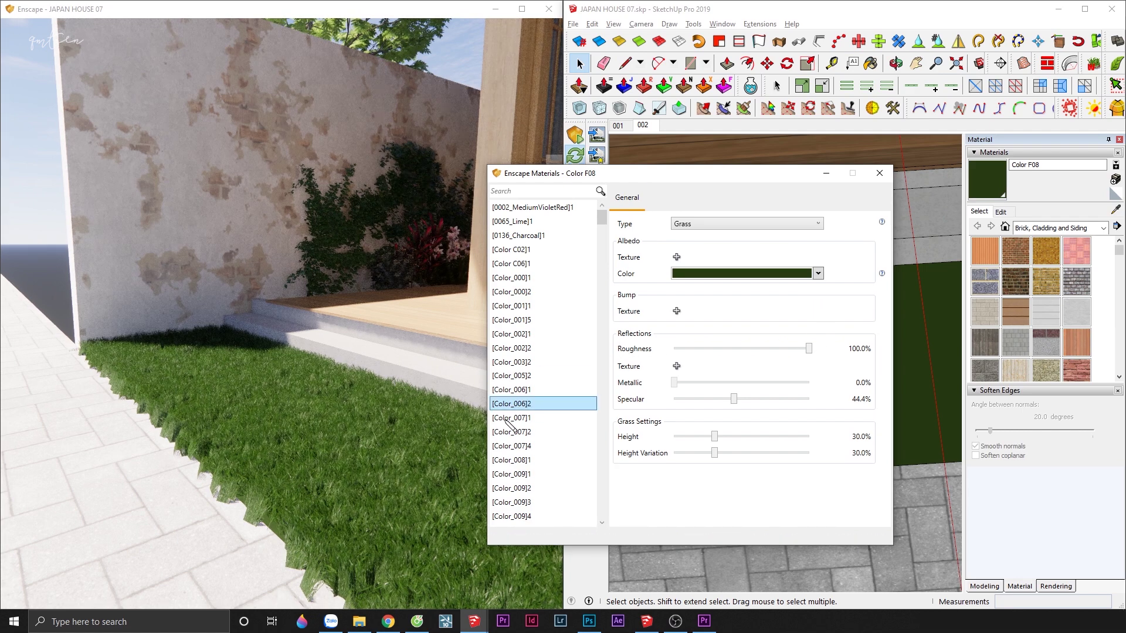
- Zoom in on the lawn and set grass Roughness to 0% and Specular to 100%
left_click_drag(319, 471, 315, 446)
scroll(317, 479, "up", 3)
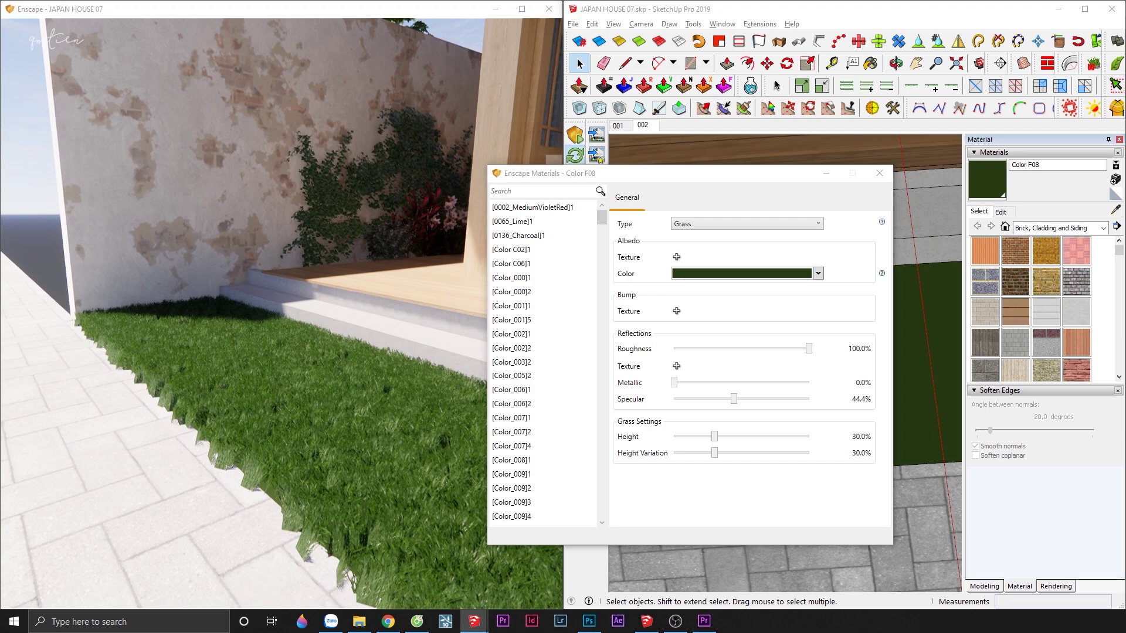
scroll(317, 479, "up", 2)
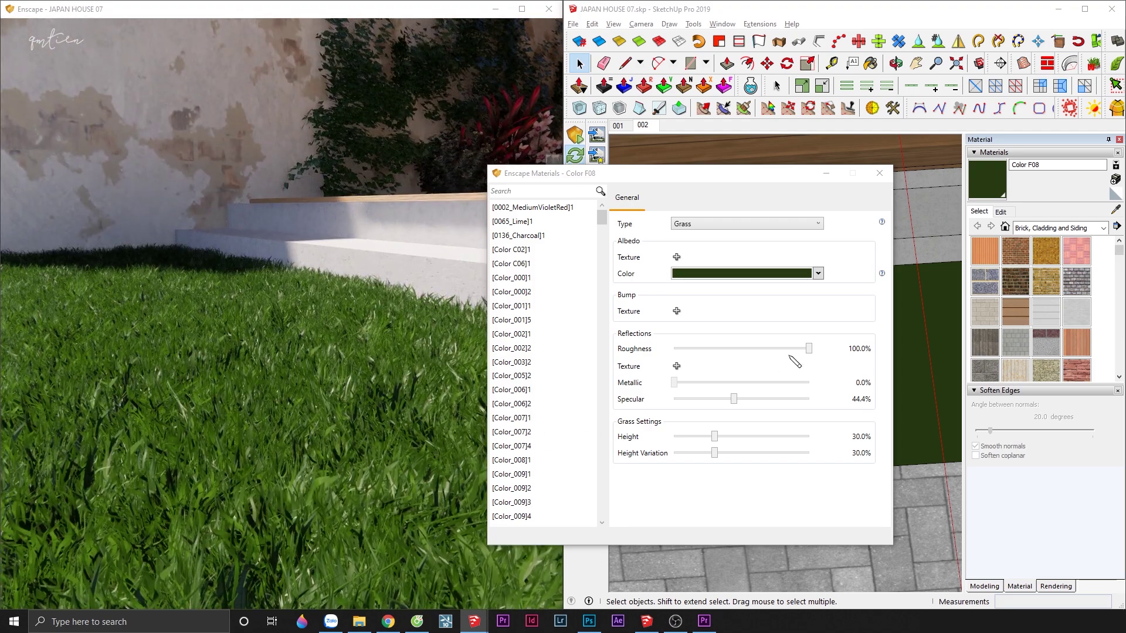
left_click_drag(808, 348, 675, 349)
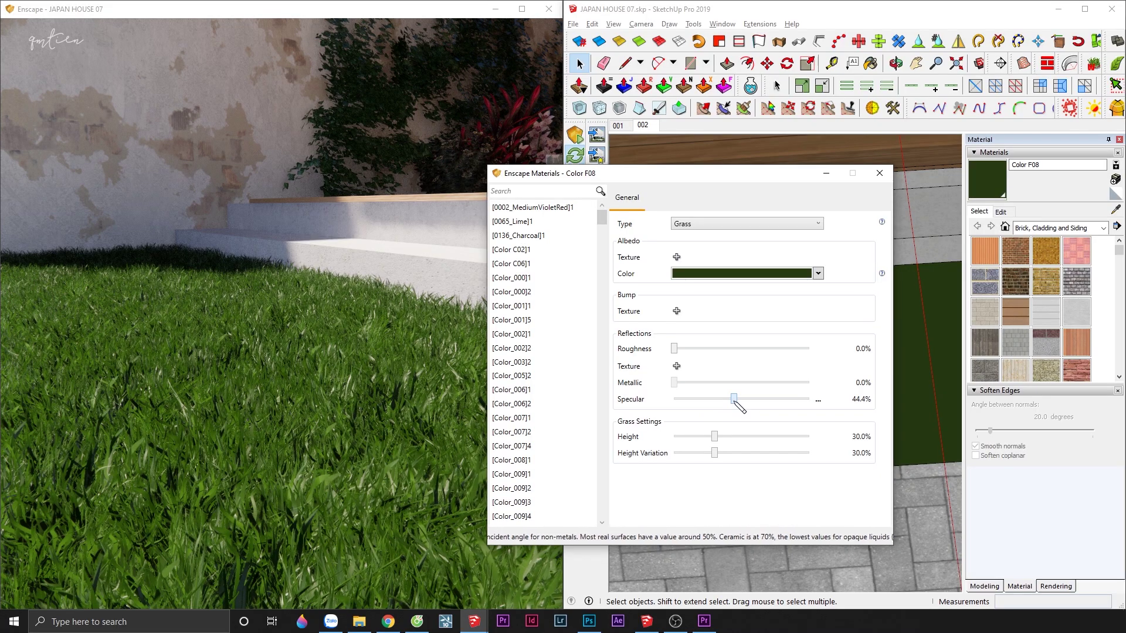
mouse_move(734, 399)
left_mouse_down()
mouse_move(848, 410)
mouse_move(651, 408)
left_mouse_up()
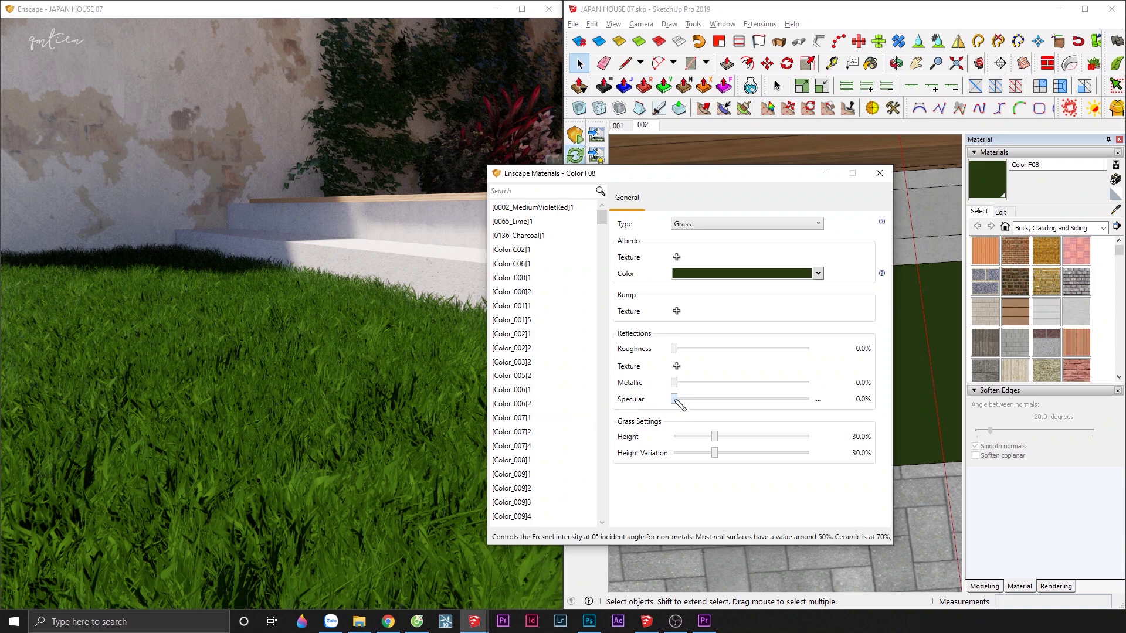
left_click_drag(687, 398, 828, 398)
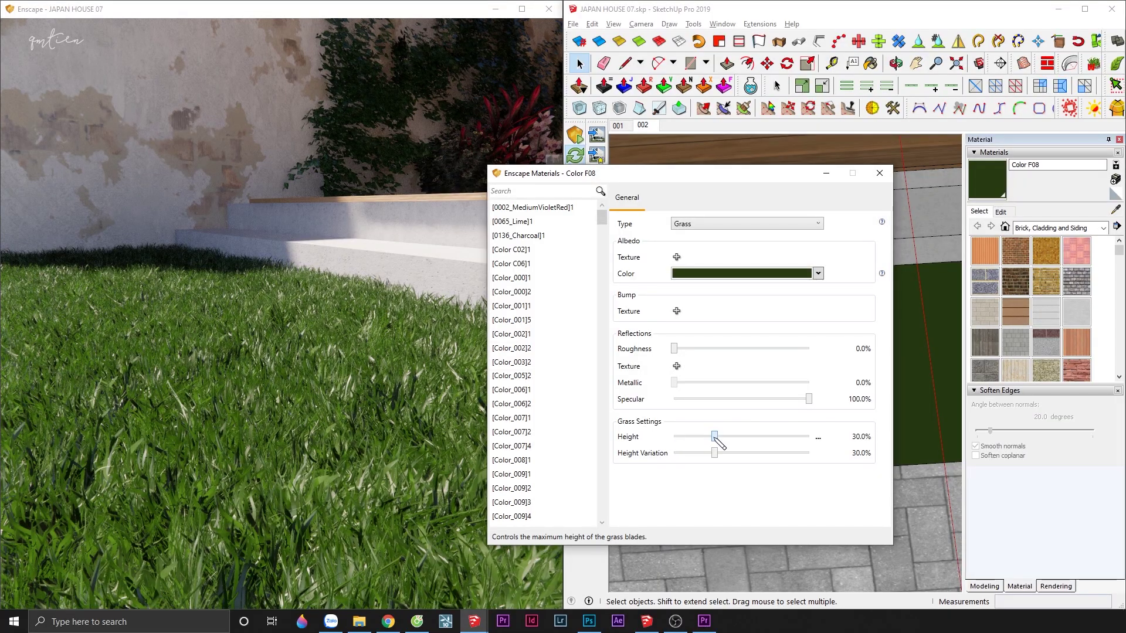
- Set grass Height to 0% and Height Variation to 12%, then inspect the lawn up close
mouse_move(715, 438)
left_mouse_down()
mouse_move(685, 440)
mouse_move(816, 436)
mouse_move(662, 440)
left_mouse_up()
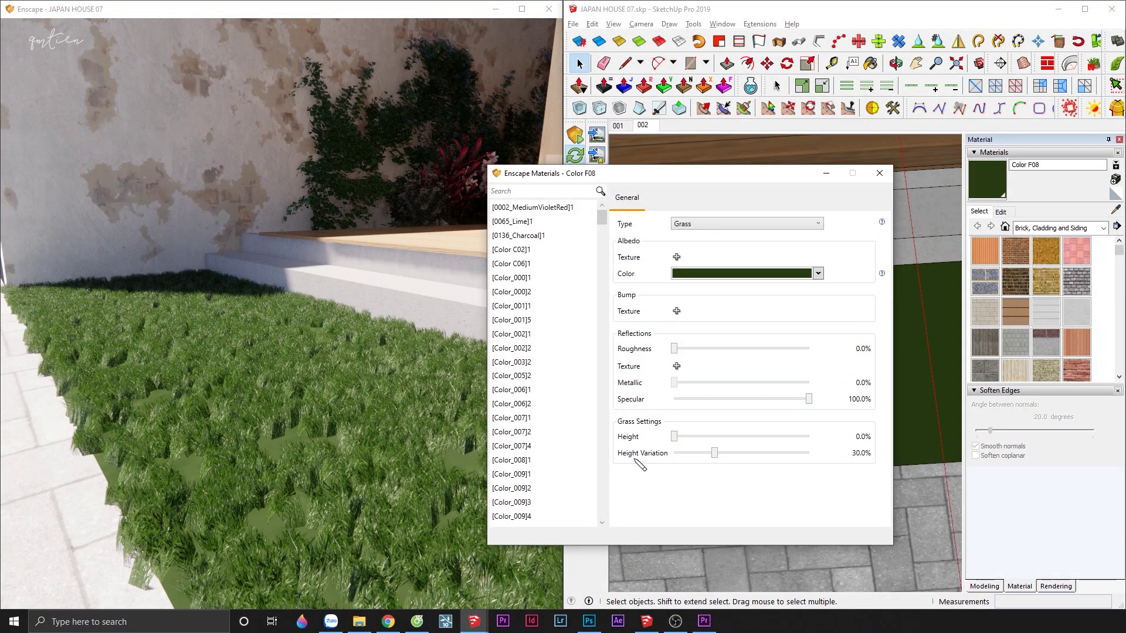
left_click_drag(714, 455, 716, 458)
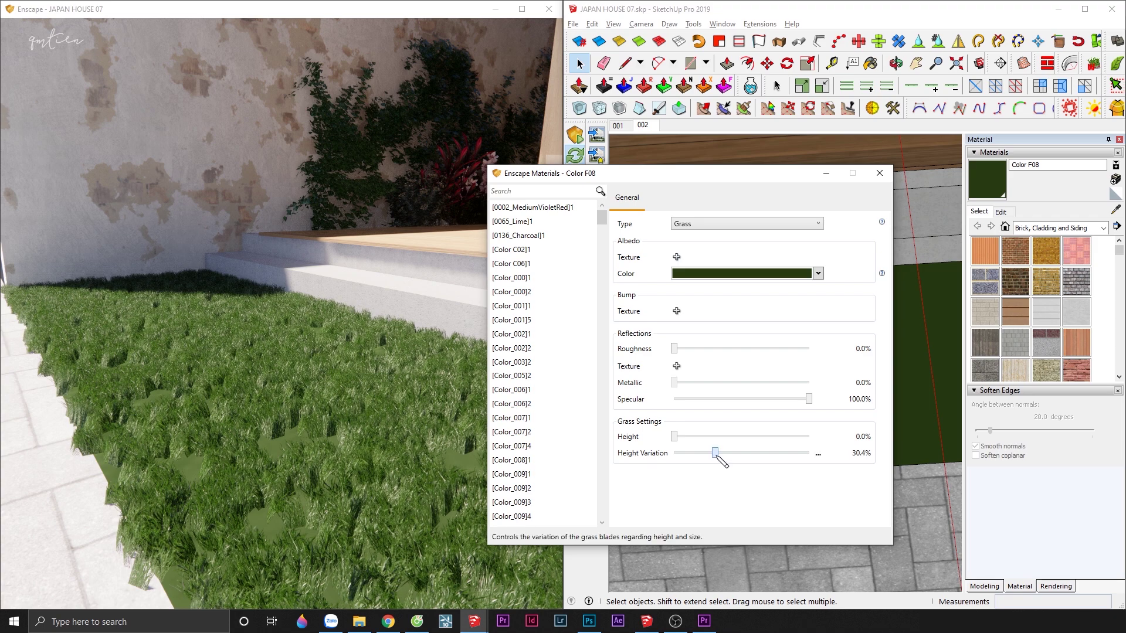
mouse_move(716, 456)
left_mouse_down()
mouse_move(828, 458)
mouse_move(690, 454)
left_mouse_up()
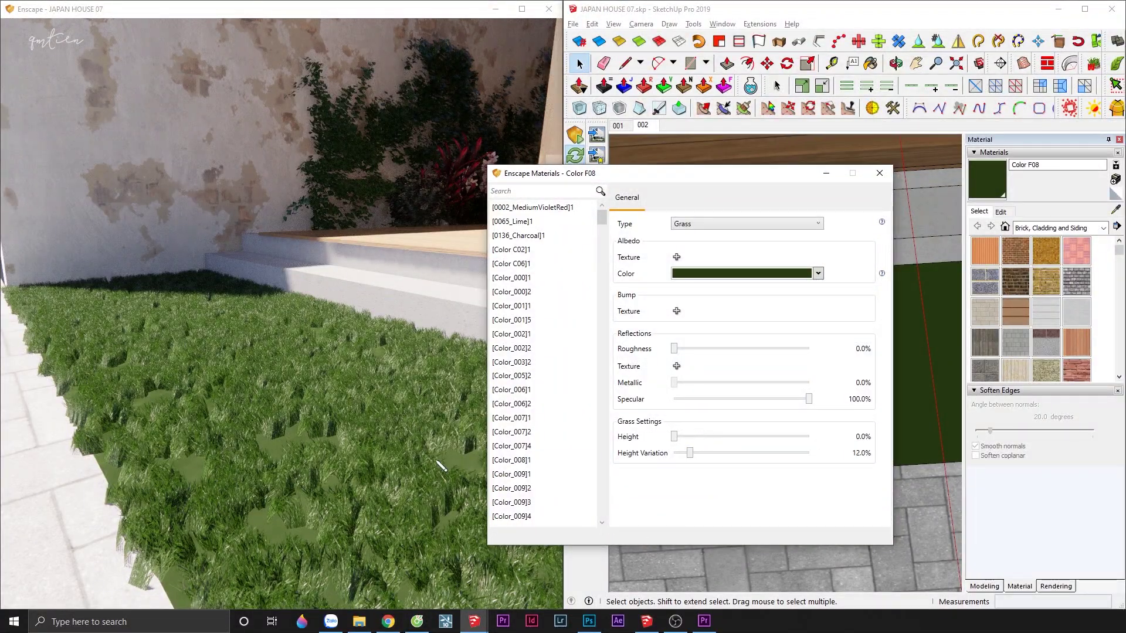
left_click_drag(441, 466, 441, 527)
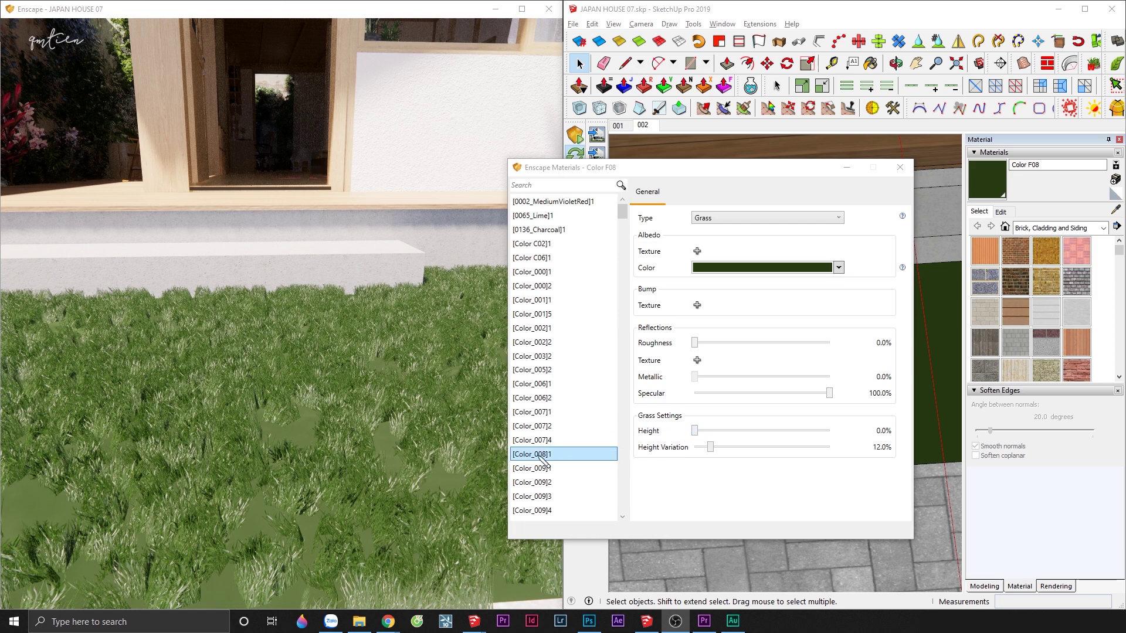
mouse_move(436, 470)
left_mouse_down()
mouse_move(415, 362)
mouse_move(304, 372)
left_mouse_up()
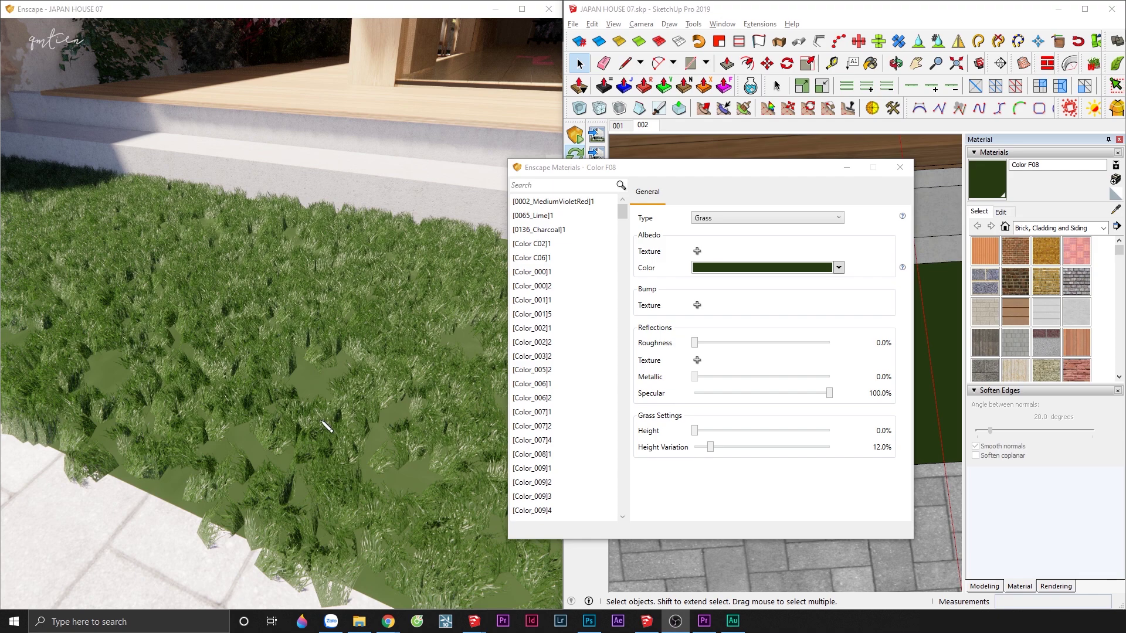
- Raise grass Height to 44.7% and Height Variation to 100%
left_click_drag(694, 430, 743, 430)
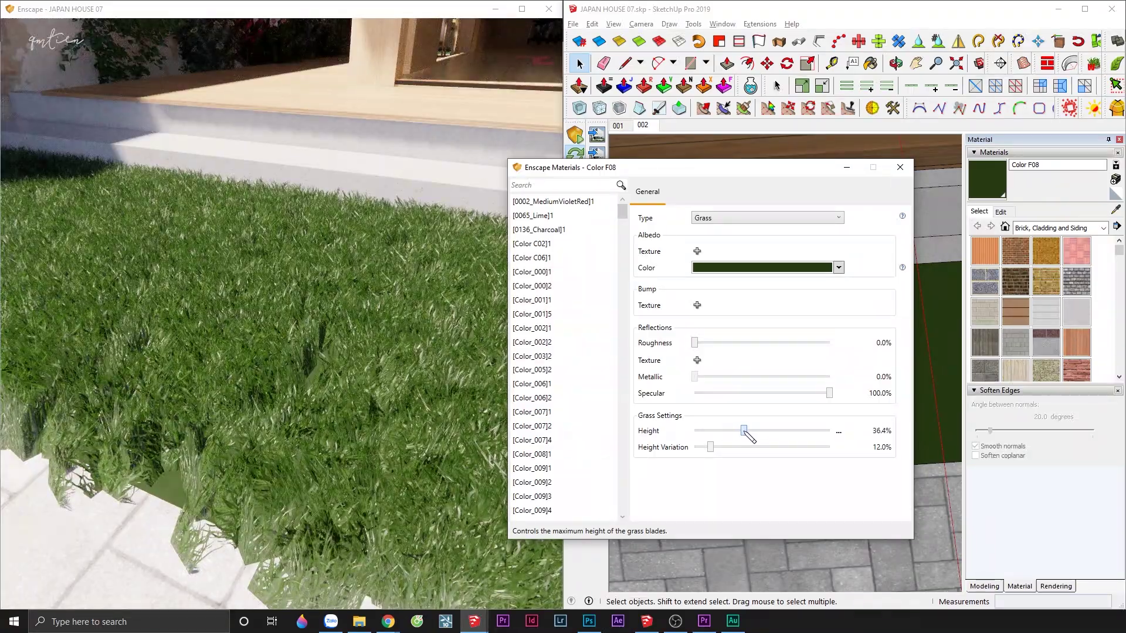
left_click_drag(744, 431, 755, 430)
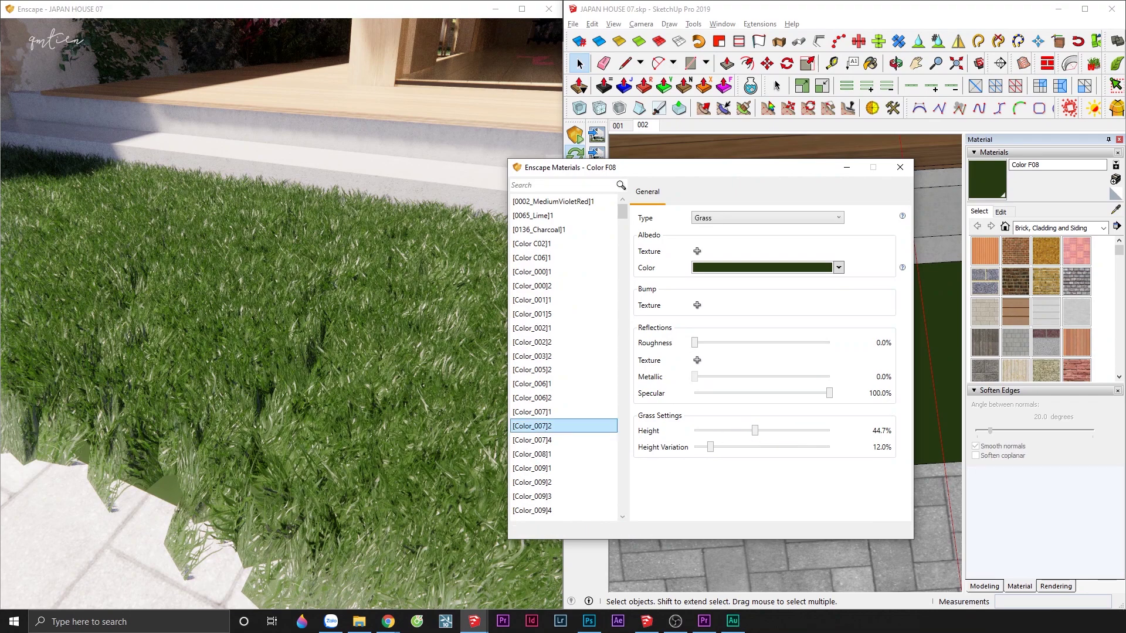
left_click_drag(334, 363, 334, 363)
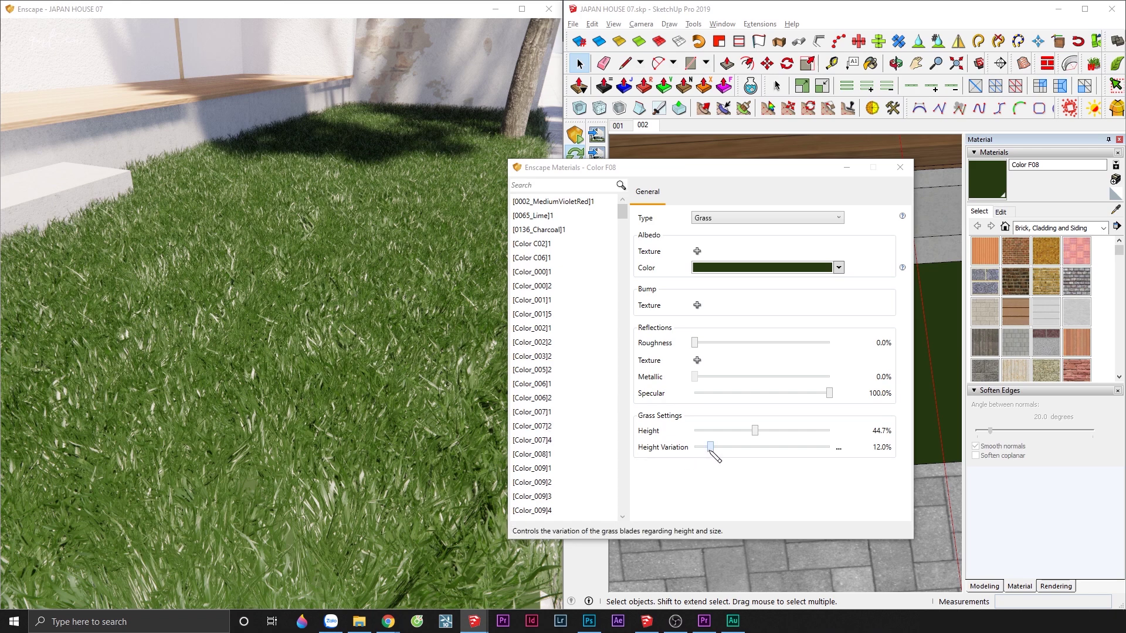
mouse_move(710, 447)
left_mouse_down()
mouse_move(852, 448)
mouse_move(692, 454)
left_mouse_up()
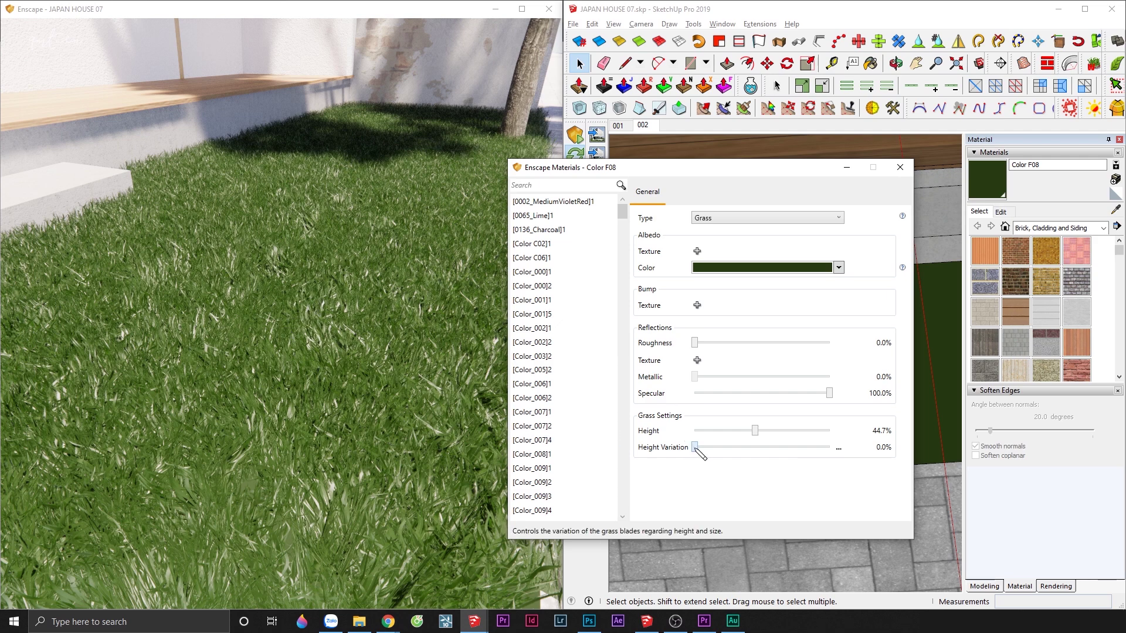
left_click_drag(695, 448, 866, 449)
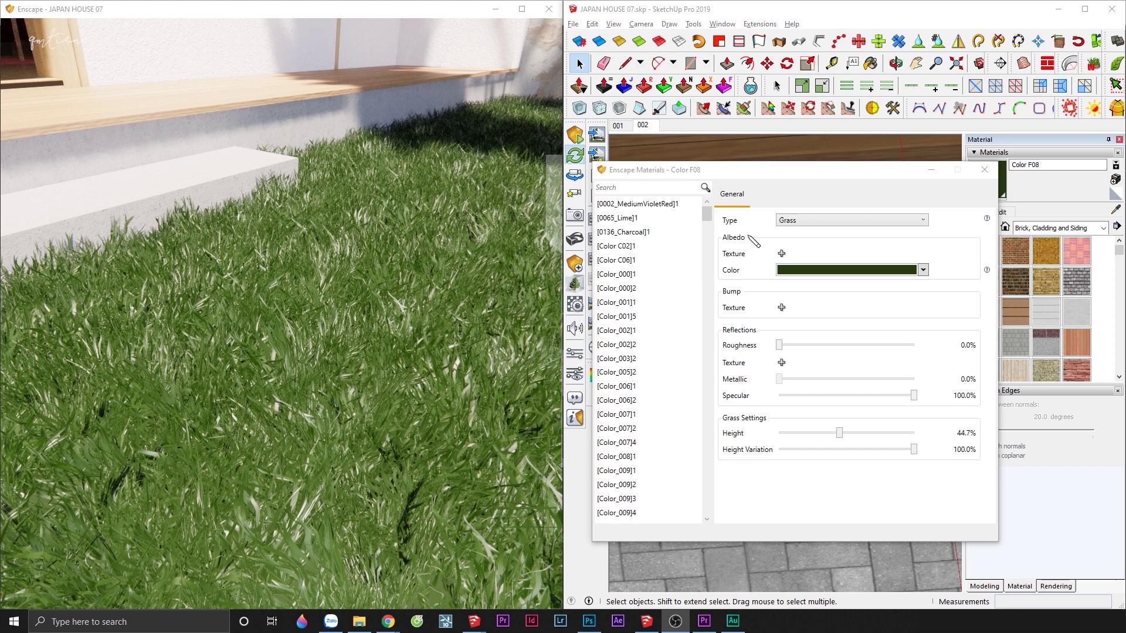
- Lighten the grass albedo colour to a dry brown, #473E2E
left_click(784, 271)
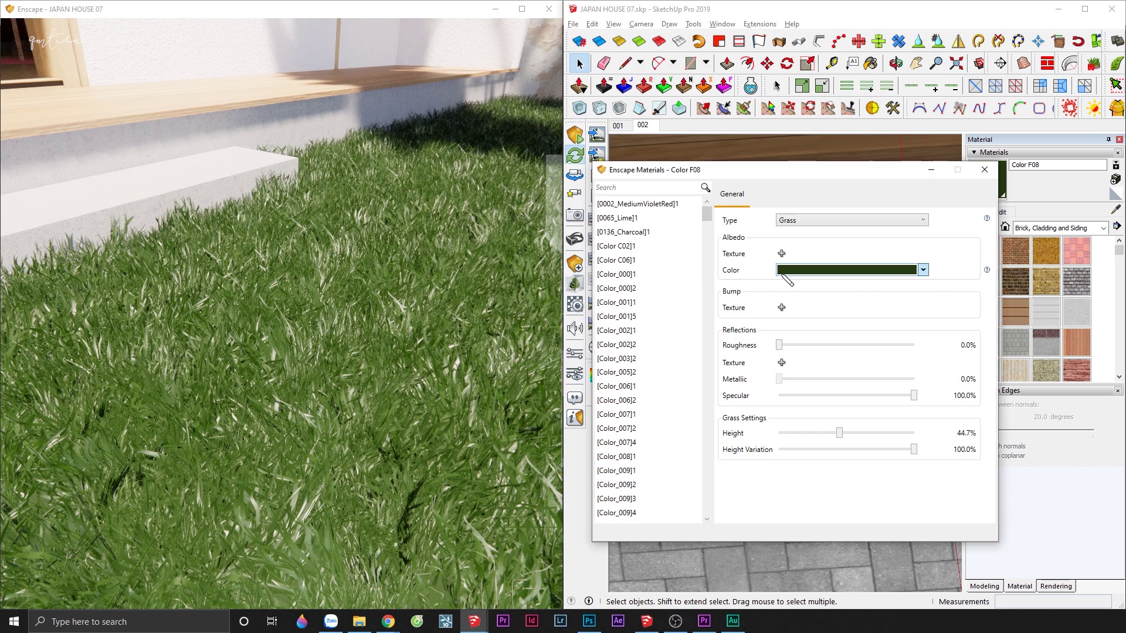
left_click(838, 286)
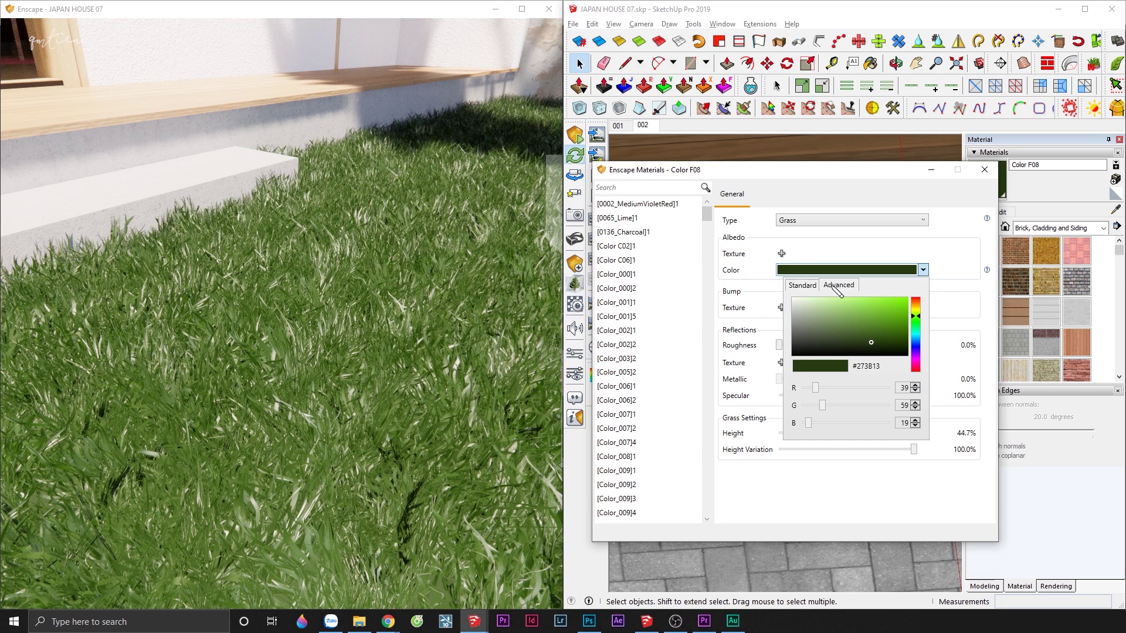
left_click_drag(913, 316, 915, 303)
left_click_drag(885, 343, 840, 343)
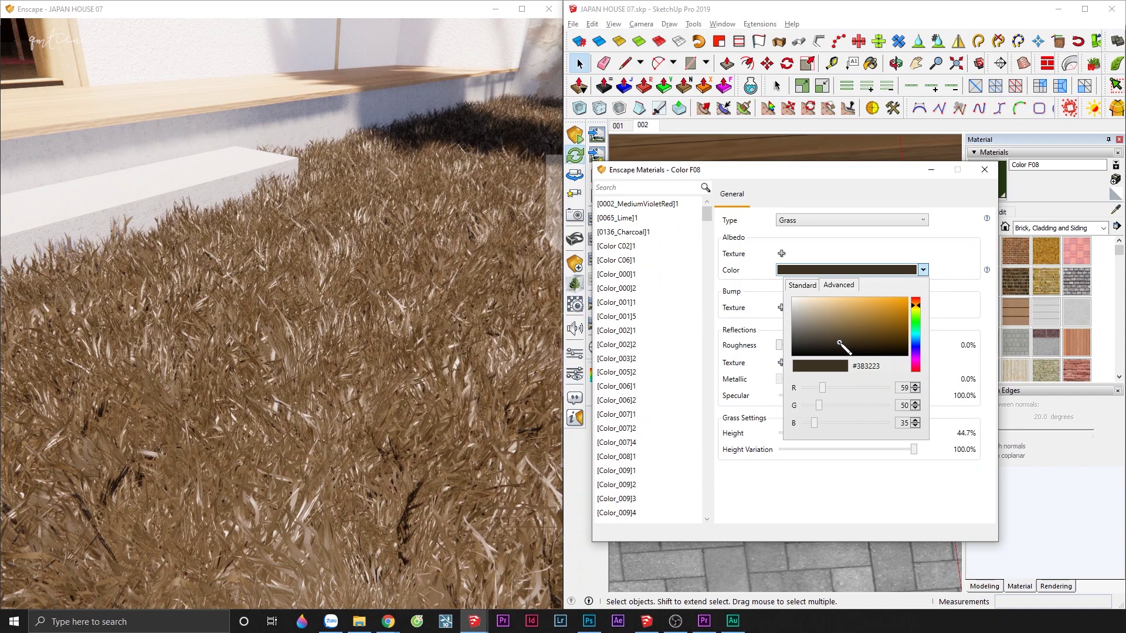
left_click_drag(839, 343, 831, 338)
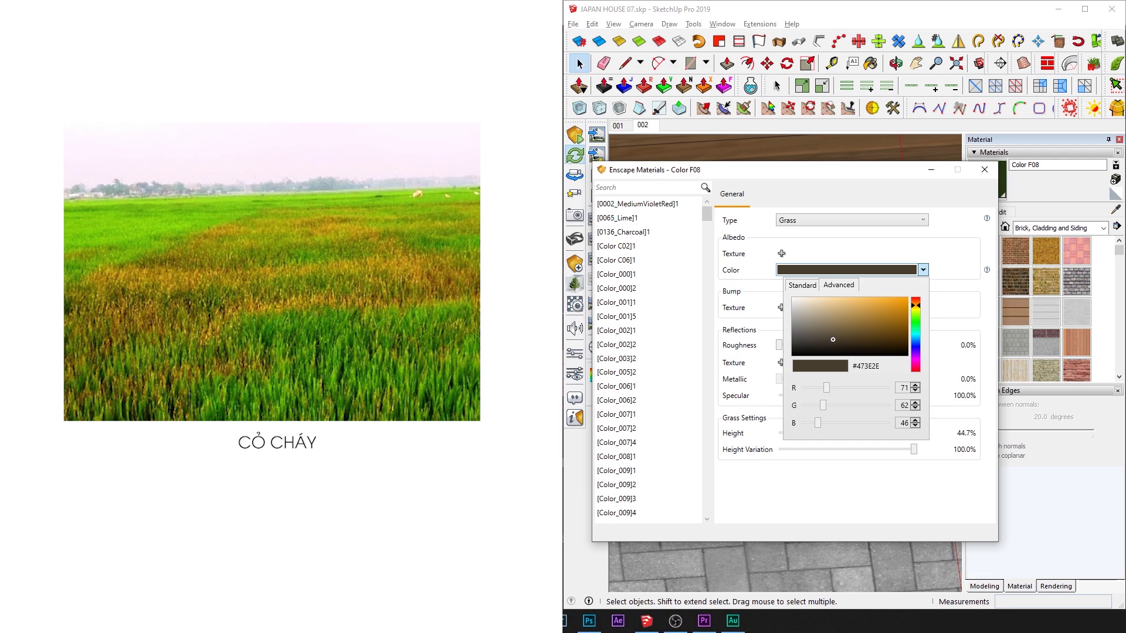
left_click(781, 253)
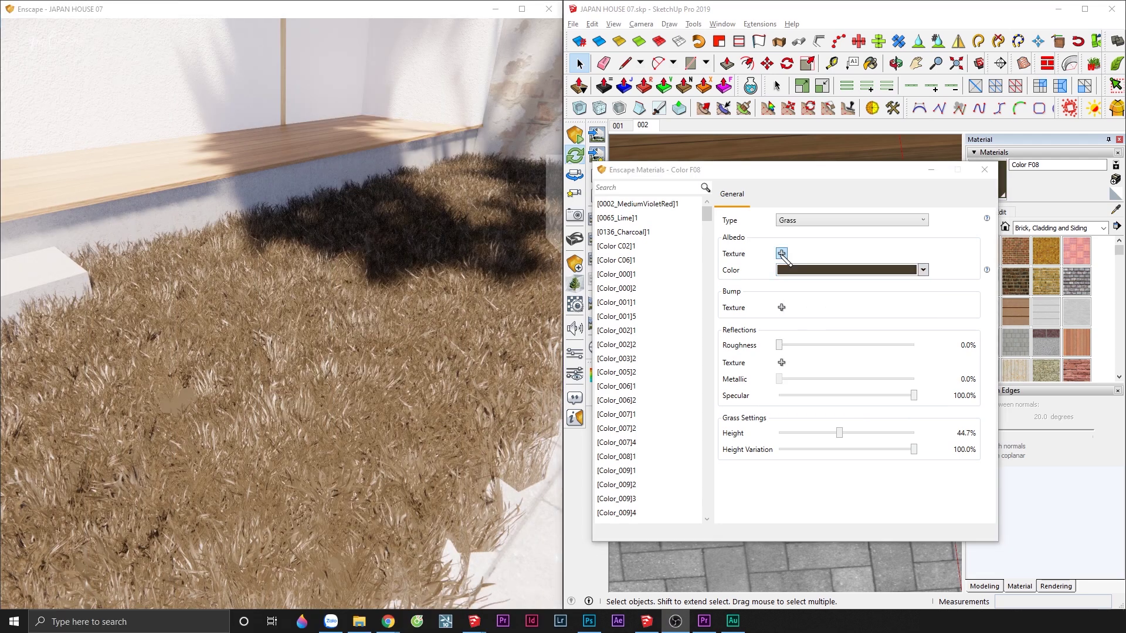
left_click(782, 253)
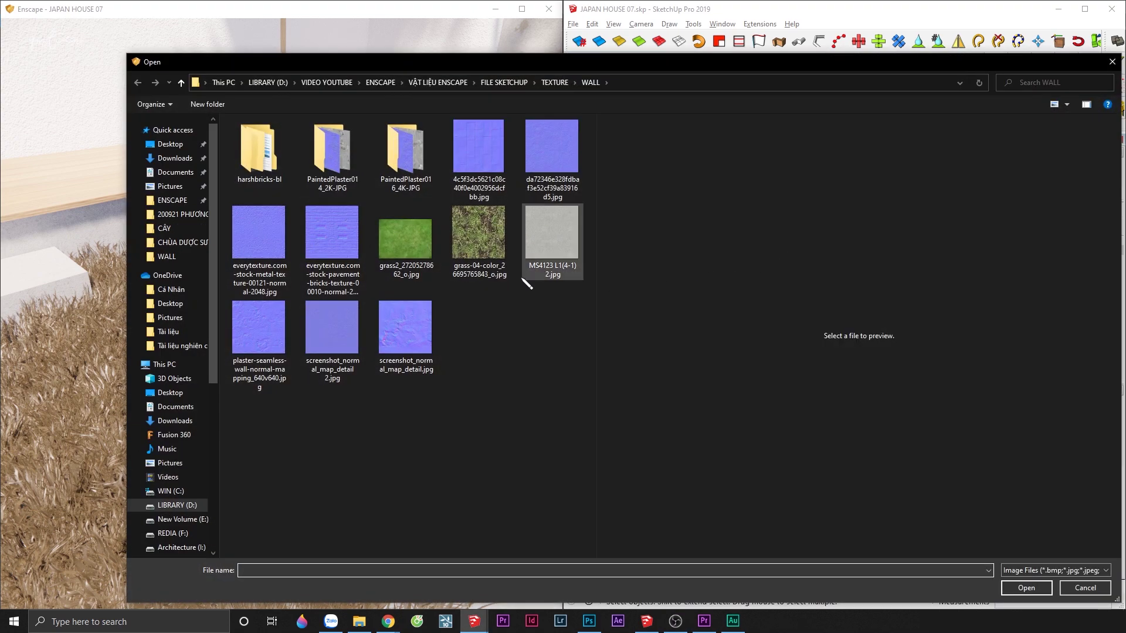
left_click(493, 258)
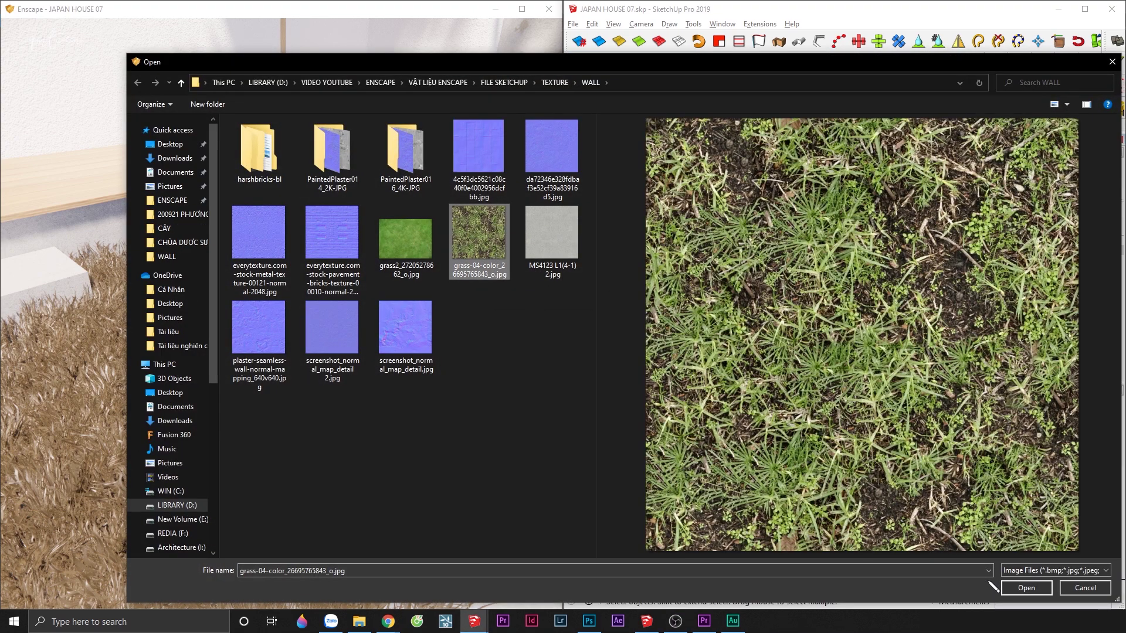
left_click(1023, 588)
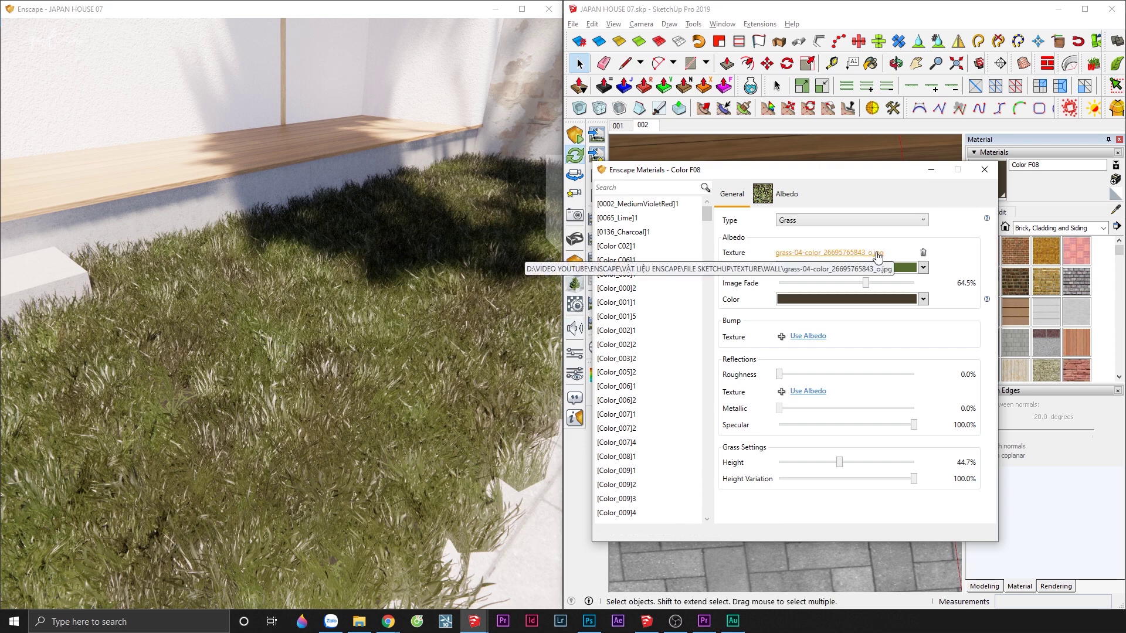
left_click(878, 259)
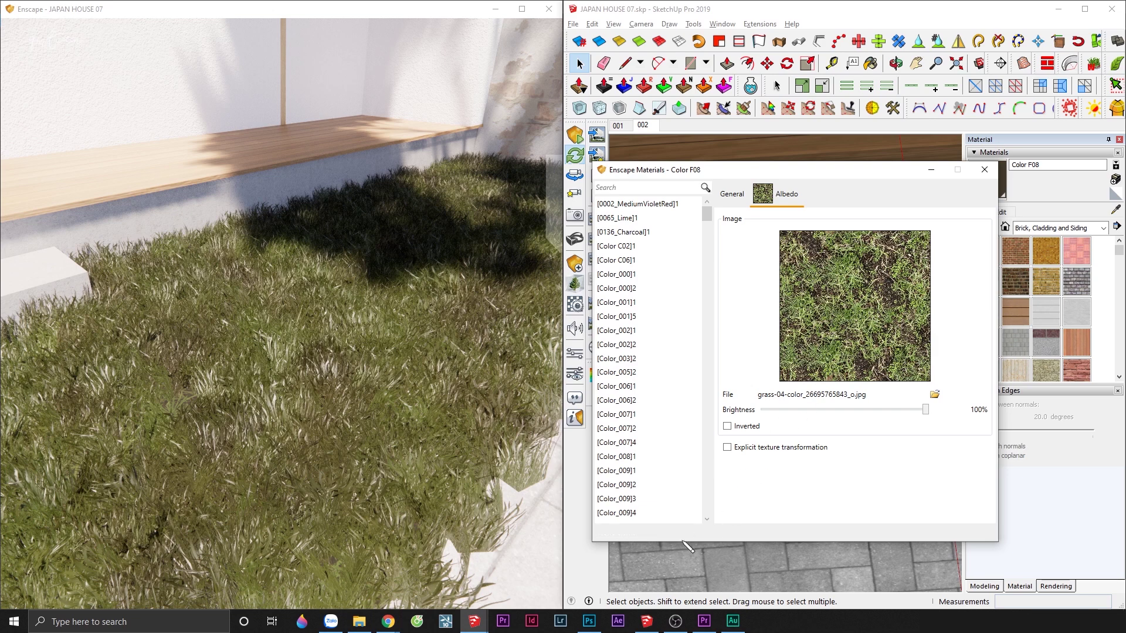
left_click(588, 622)
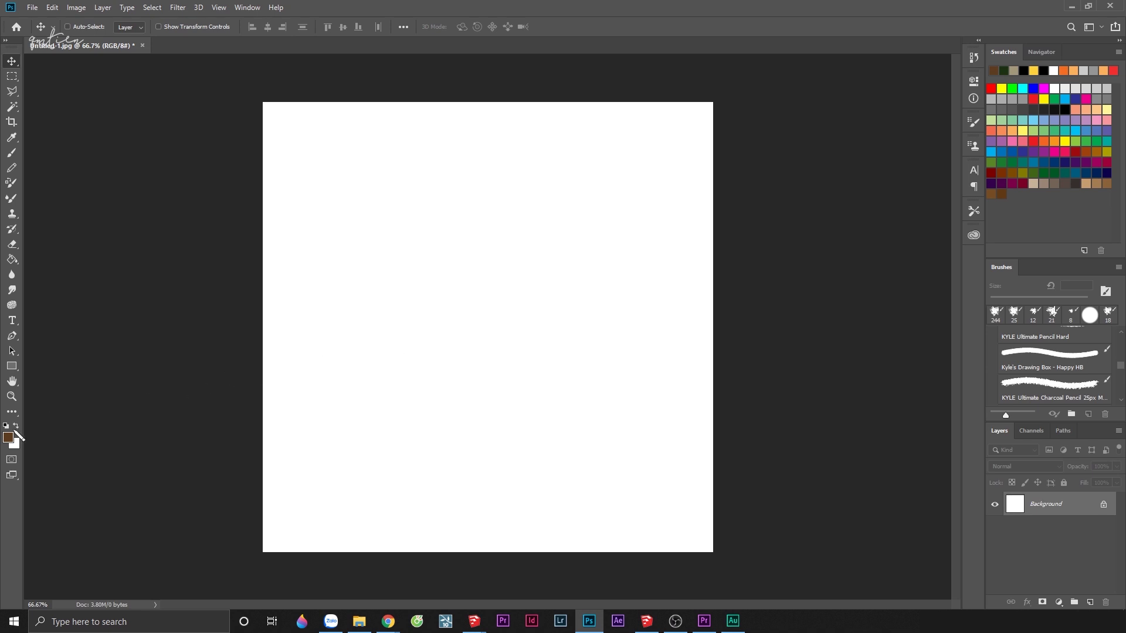
- Fill the Photoshop canvas with dark green #3B5D21
left_click(8, 437)
left_click_drag(223, 248, 228, 216)
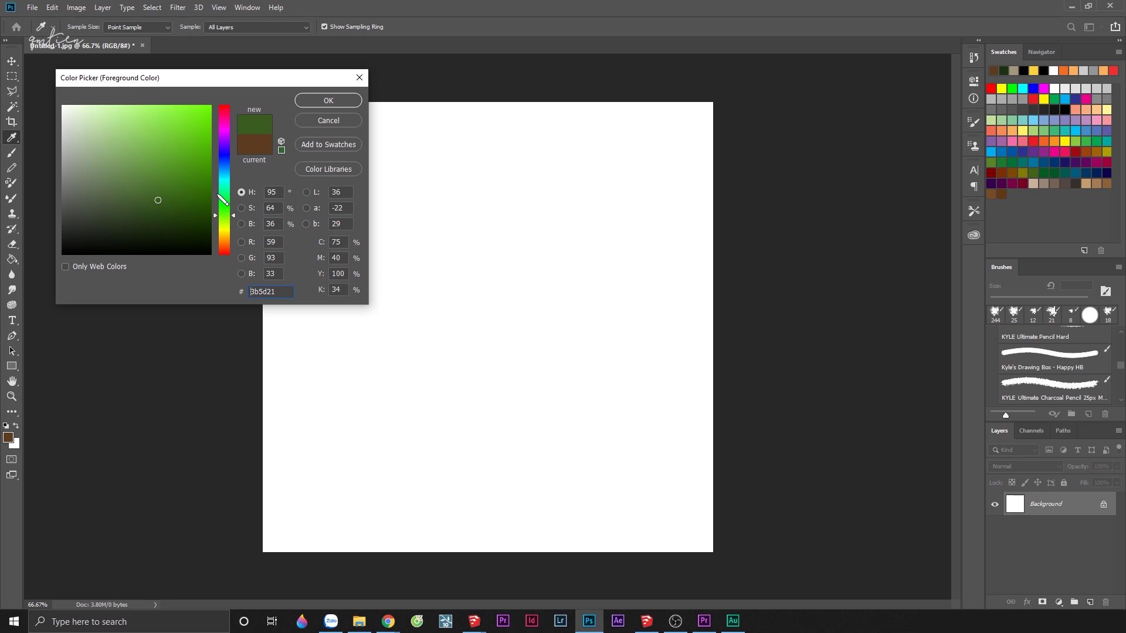
left_click(319, 103)
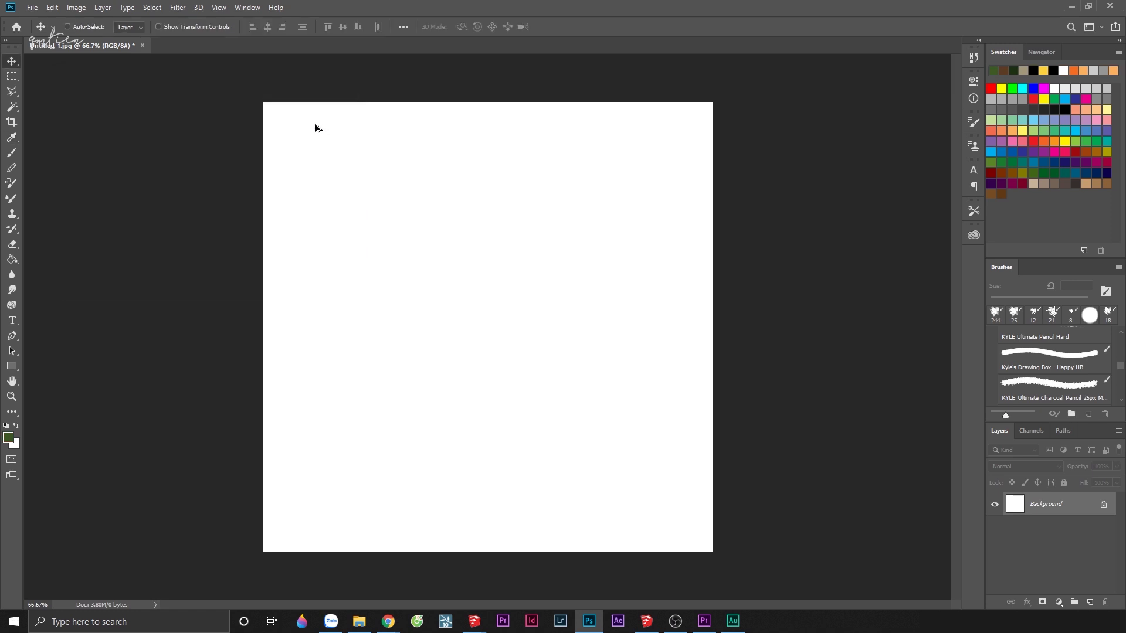
key("alt+BackSpace")
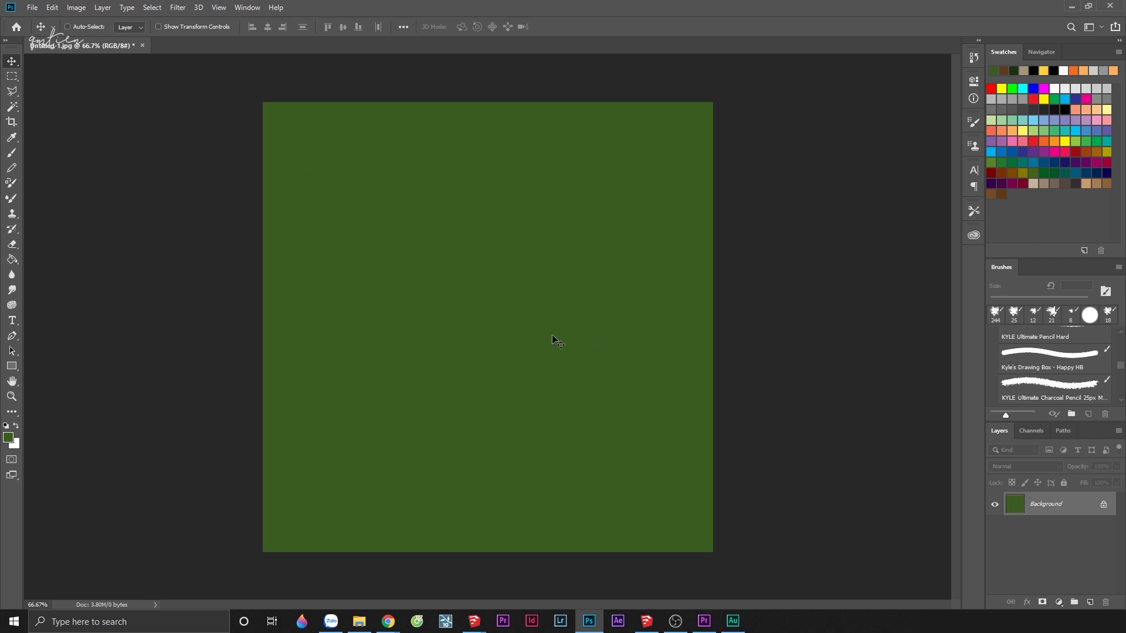
- Set the foreground painting colour to brown #664B22
left_click(10, 439)
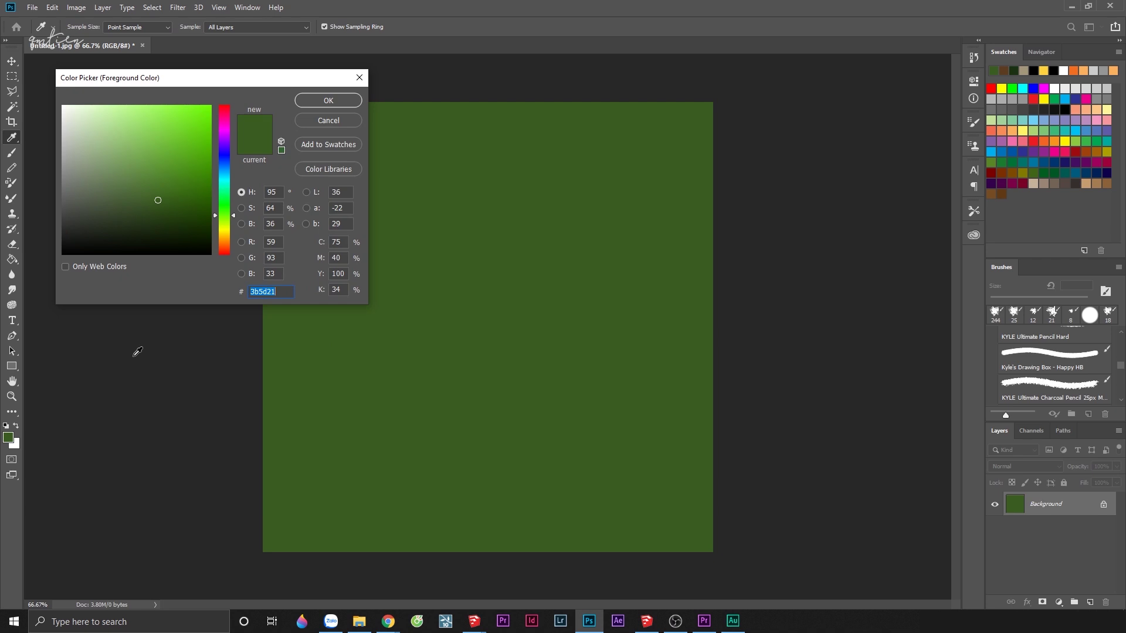
left_click_drag(218, 232, 226, 241)
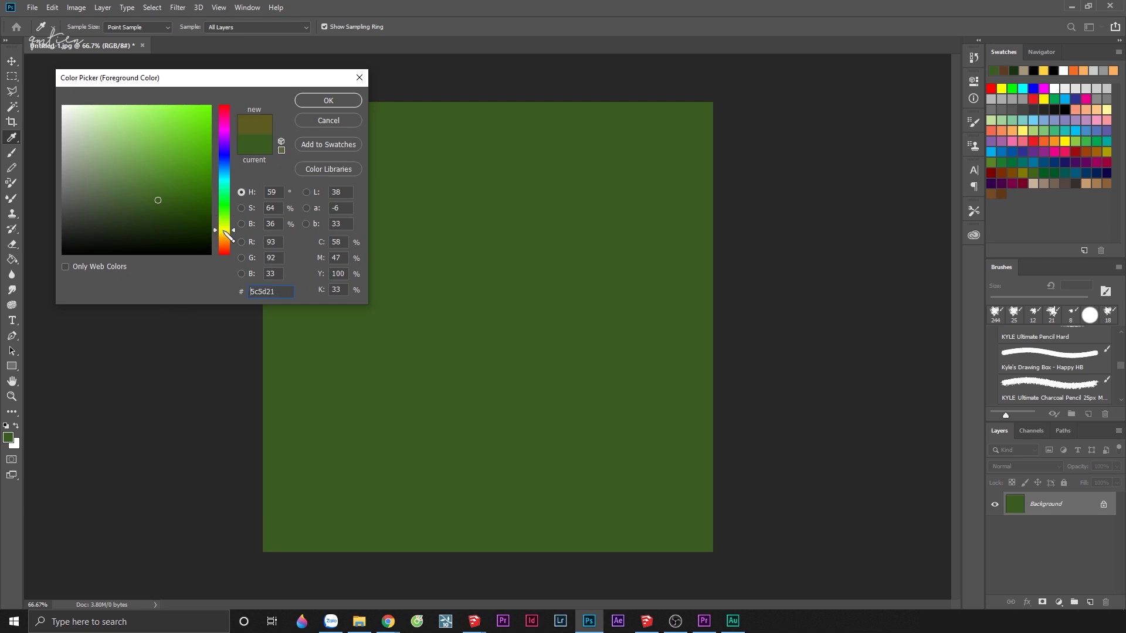
left_click_drag(160, 195, 161, 197)
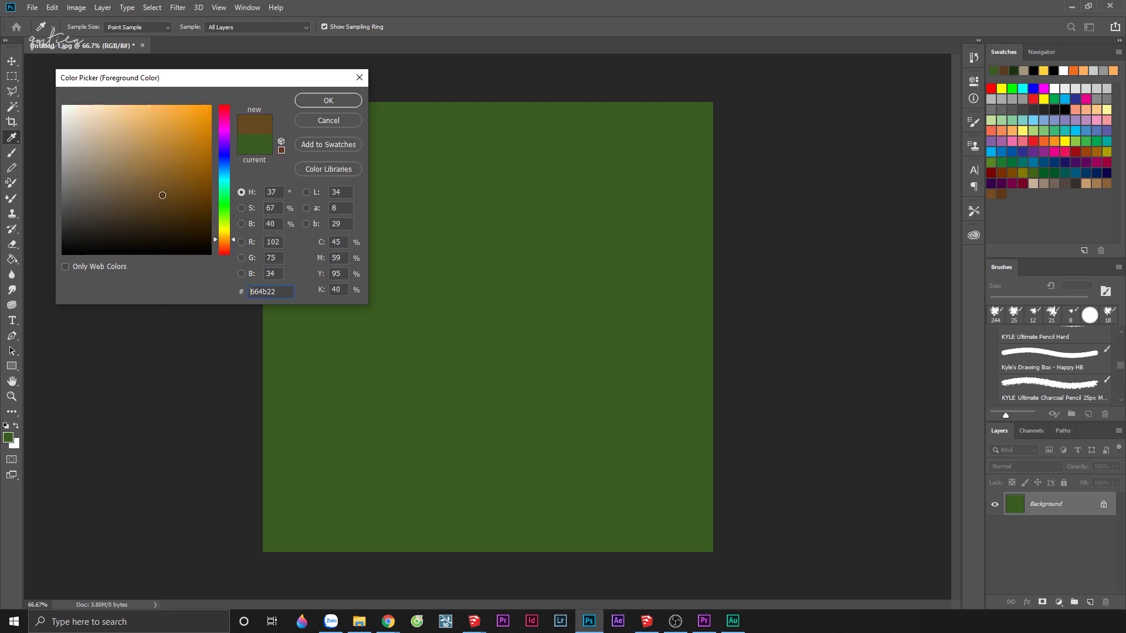
left_click(324, 106)
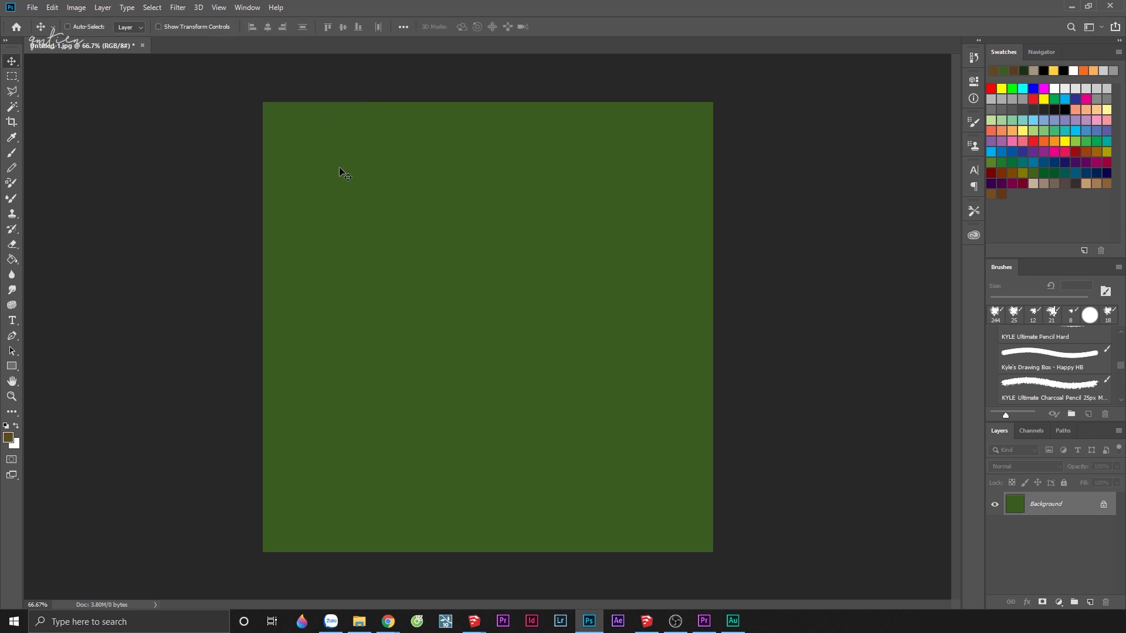
- Brush large brown patches across the green canvas
key("b")
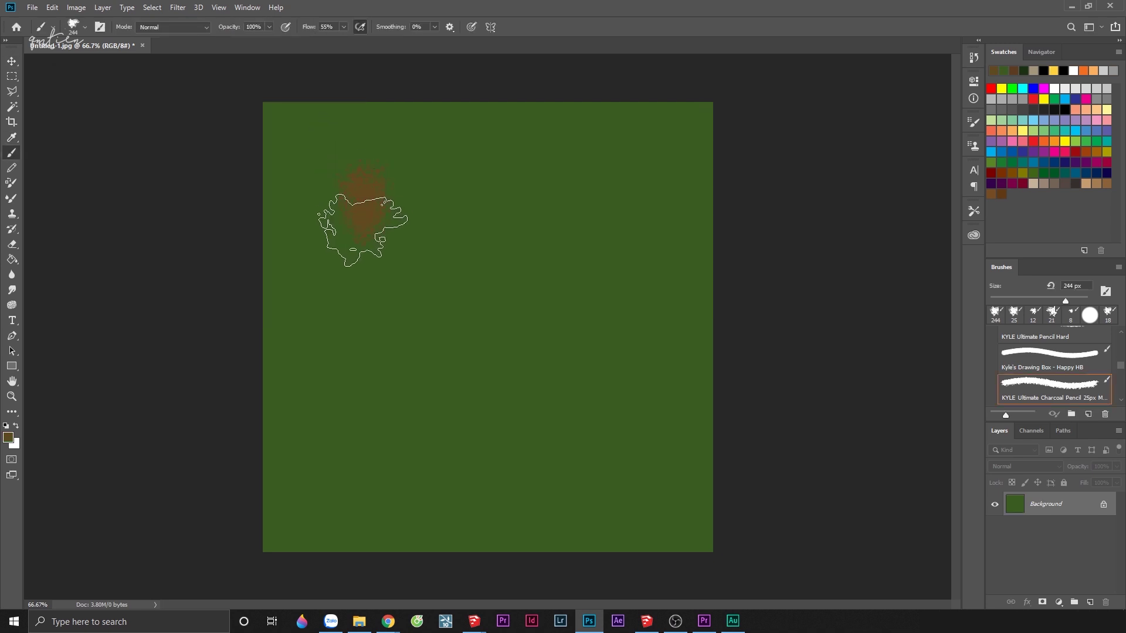
left_click_drag(364, 208, 428, 208)
mouse_move(545, 205)
left_mouse_down()
mouse_move(586, 196)
mouse_move(502, 214)
mouse_move(453, 252)
left_mouse_up()
mouse_move(548, 289)
left_mouse_down()
mouse_move(629, 291)
mouse_move(648, 440)
mouse_move(668, 477)
mouse_move(514, 487)
left_mouse_up()
mouse_move(446, 463)
left_mouse_down()
mouse_move(389, 389)
mouse_move(357, 477)
mouse_move(390, 477)
mouse_move(339, 404)
left_mouse_up()
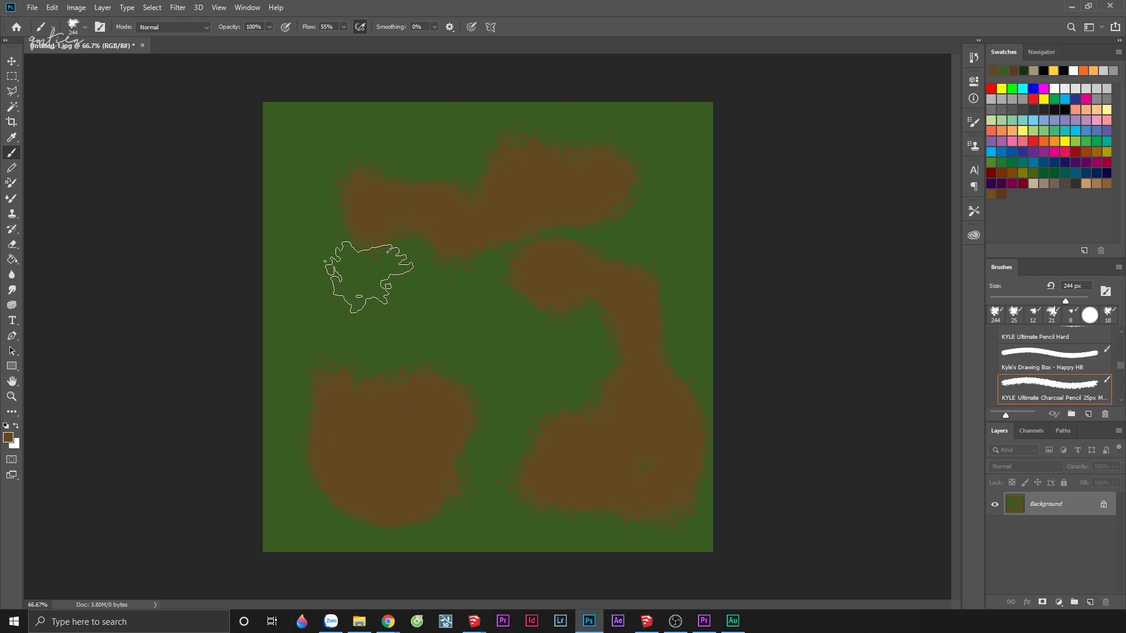
mouse_move(352, 264)
left_mouse_down()
mouse_move(547, 402)
mouse_move(539, 466)
mouse_move(502, 502)
left_mouse_up()
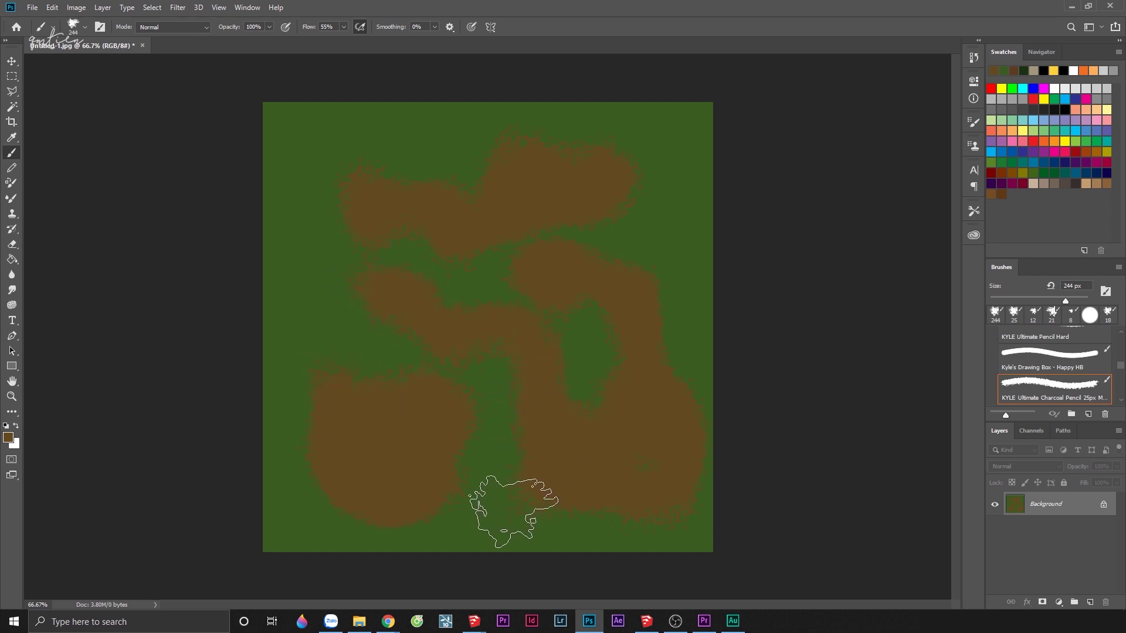
mouse_move(673, 176)
left_mouse_down()
mouse_move(659, 171)
mouse_move(633, 202)
left_mouse_up()
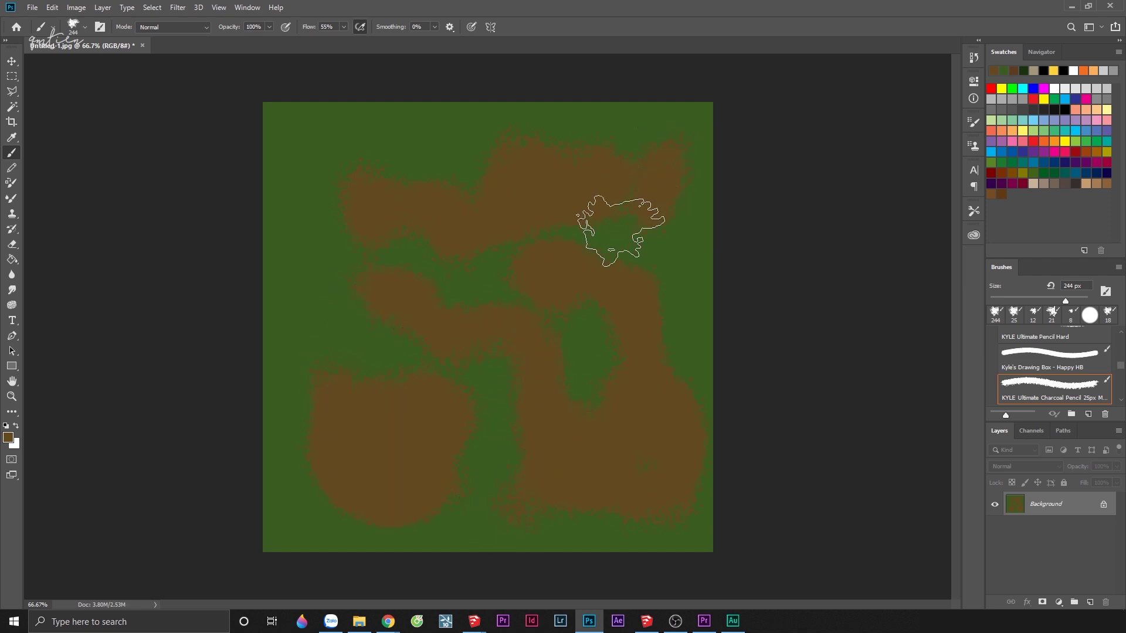
- Save the image as JPEG 'MAP CỎ CHÁY' and return to Enscape
key("ctrl+shift+s")
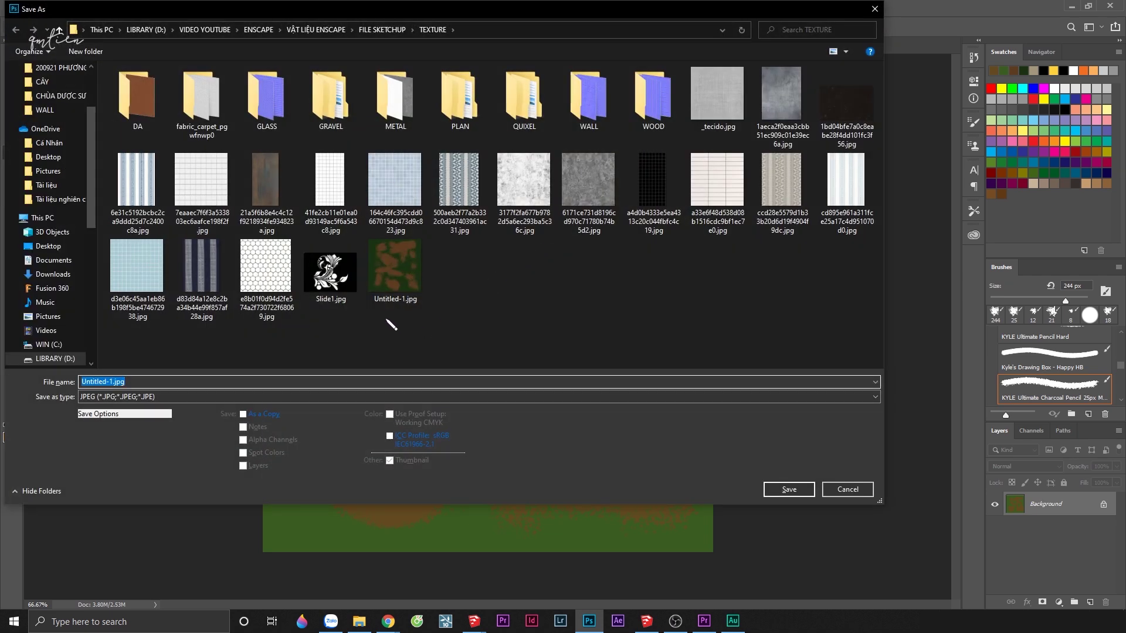
left_click(388, 299)
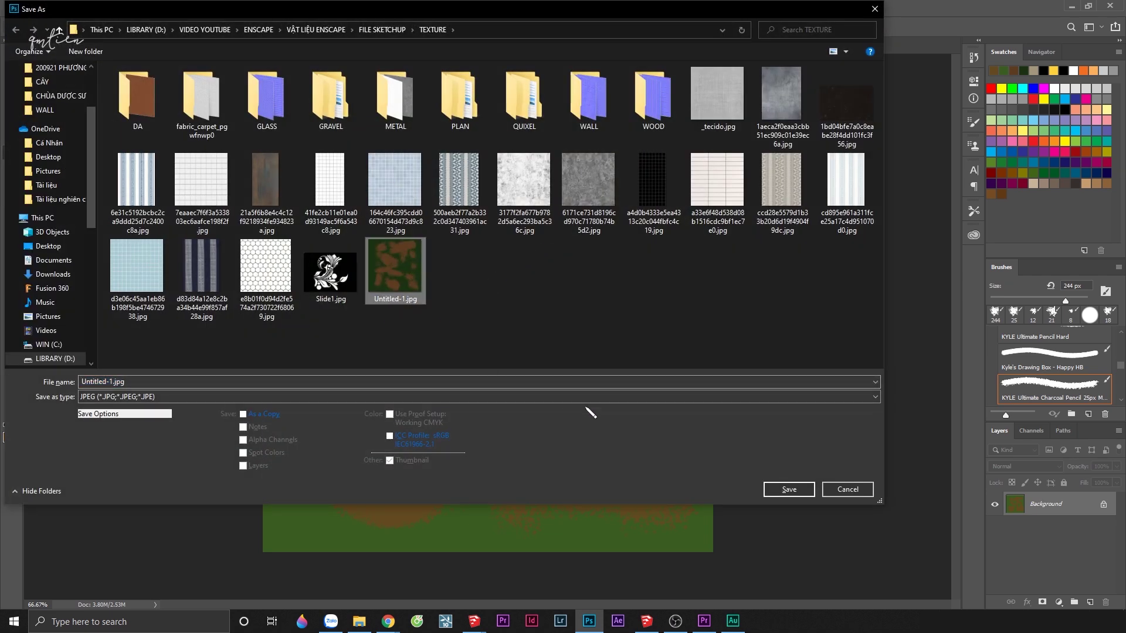
left_click(450, 380)
type("MAP CỎ CHÁY")
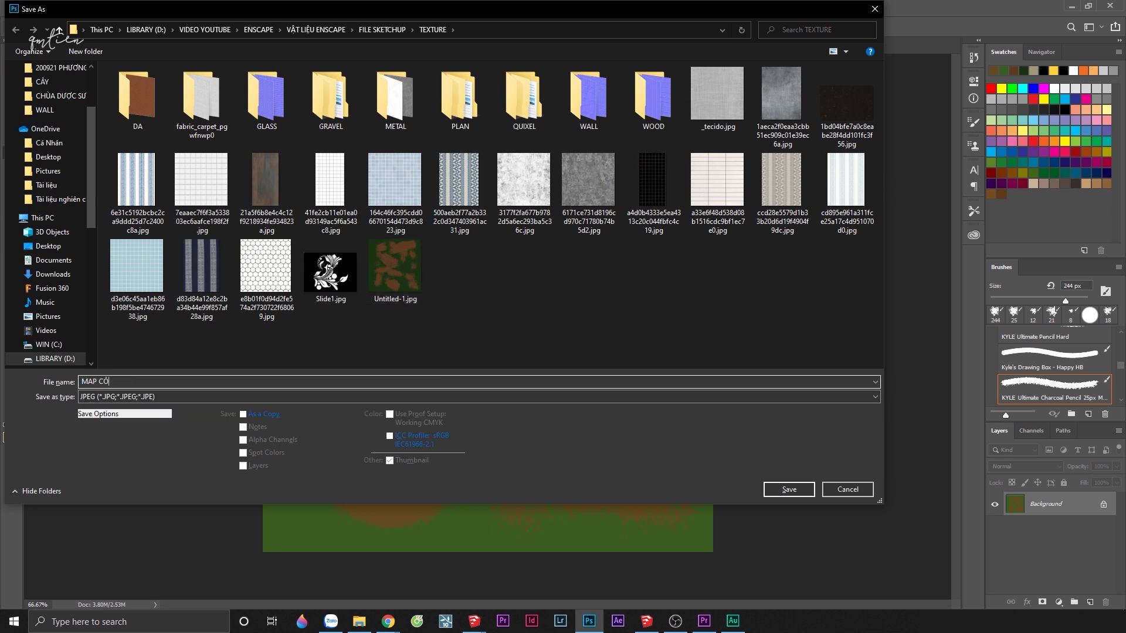
left_click(812, 494)
left_click(632, 159)
key("alt+Tab")
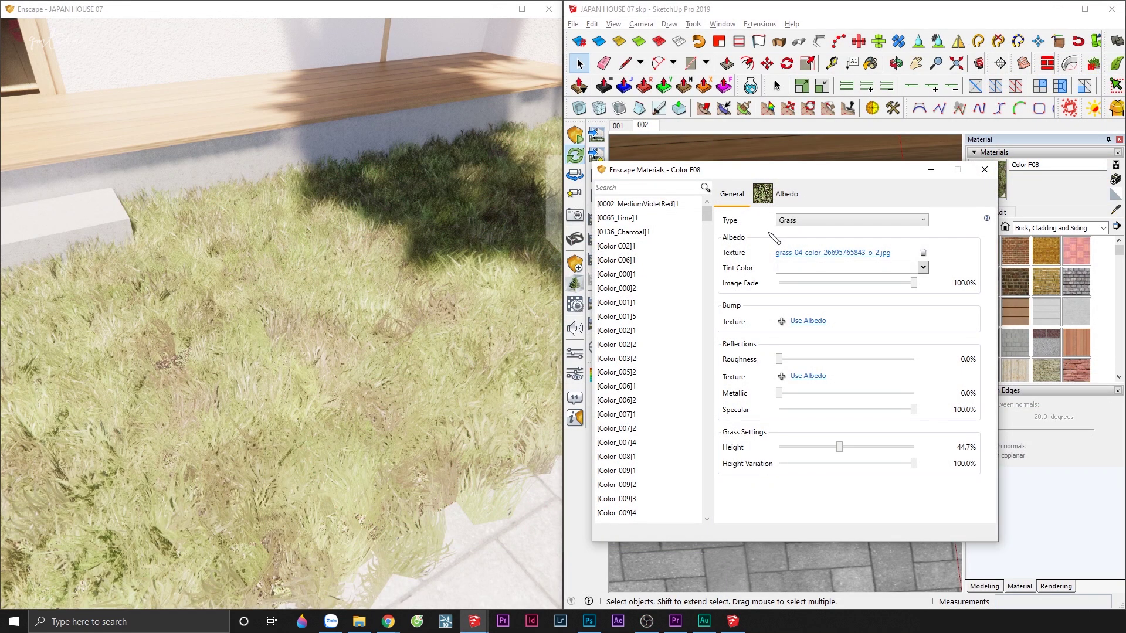
- Replace the grass albedo texture with MAP CỎ CHÁY.jpg from the TEXTURE folder
left_click(803, 253)
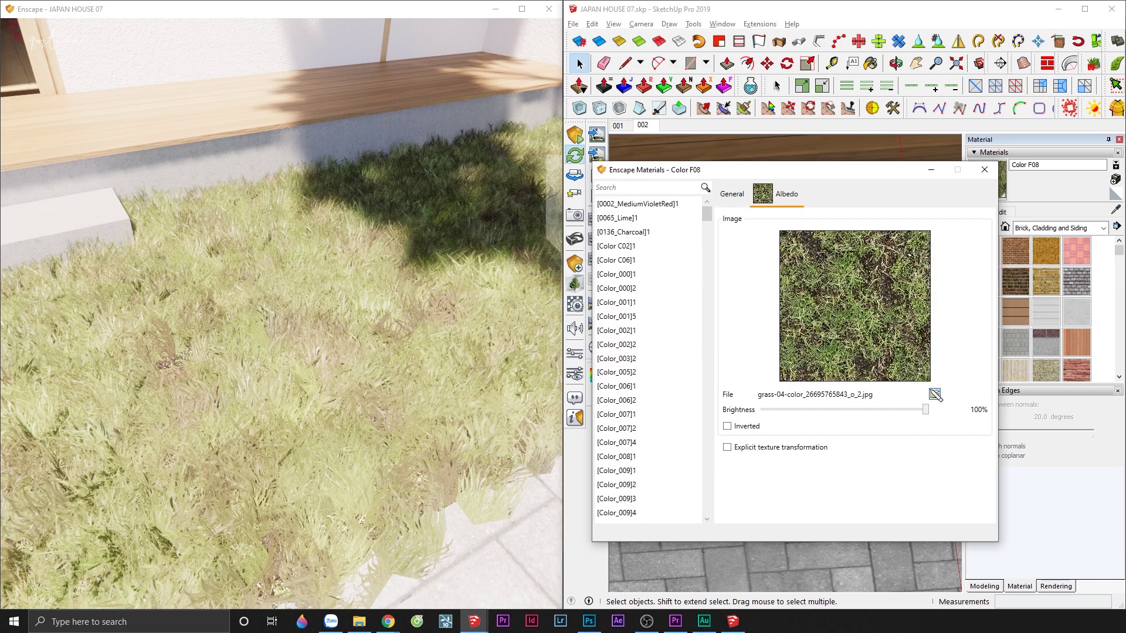
left_click(934, 394)
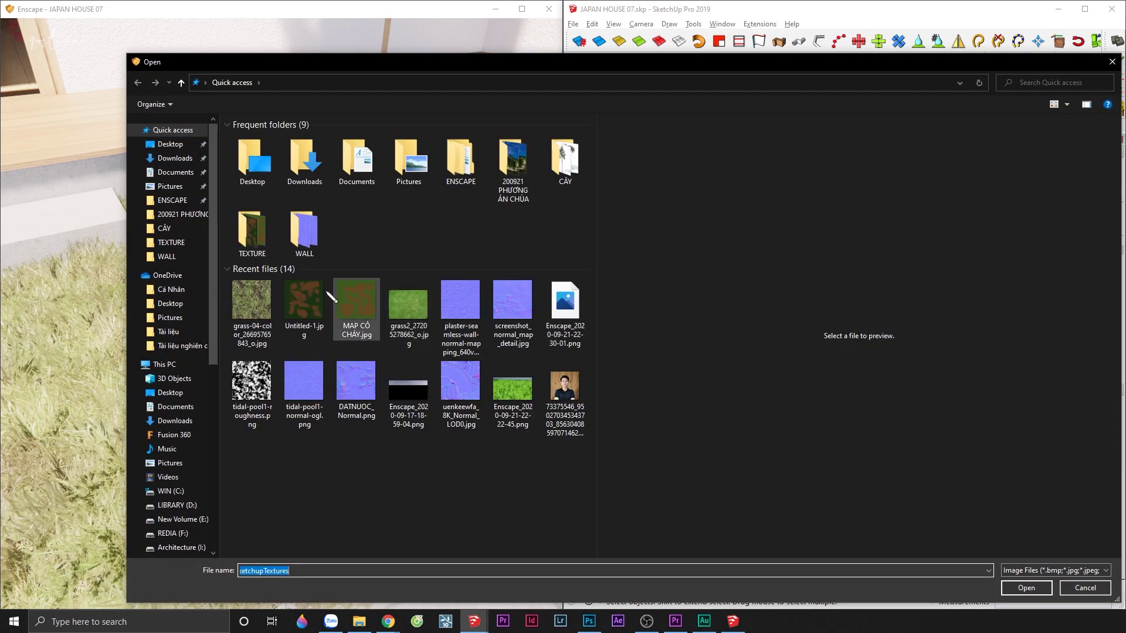
left_click(203, 246)
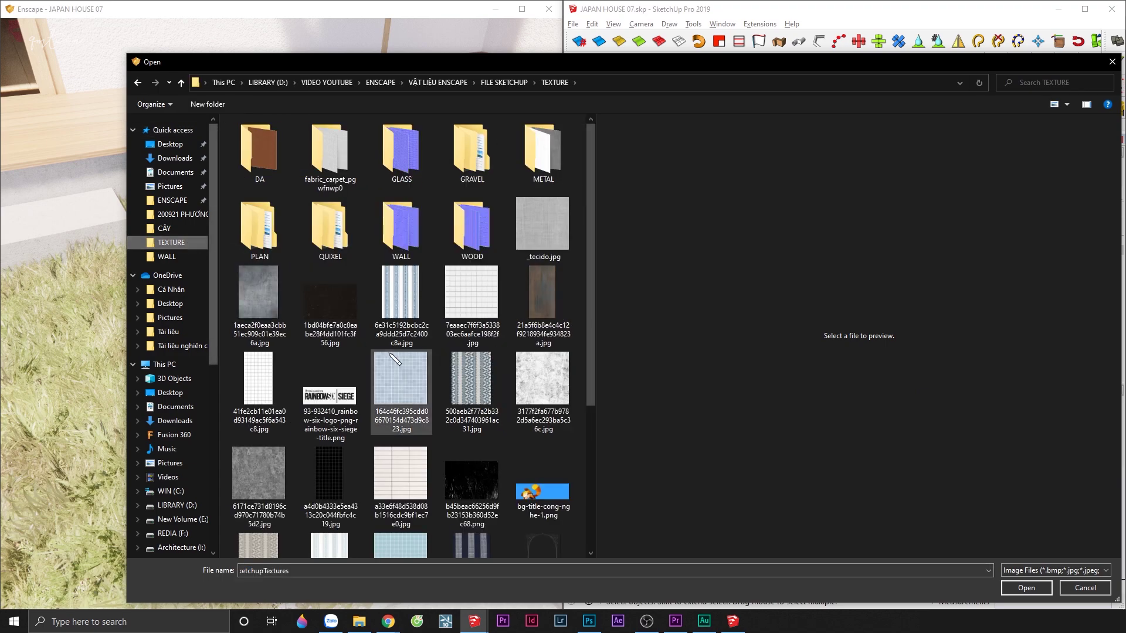
scroll(403, 381, "down", 3)
left_click(402, 460)
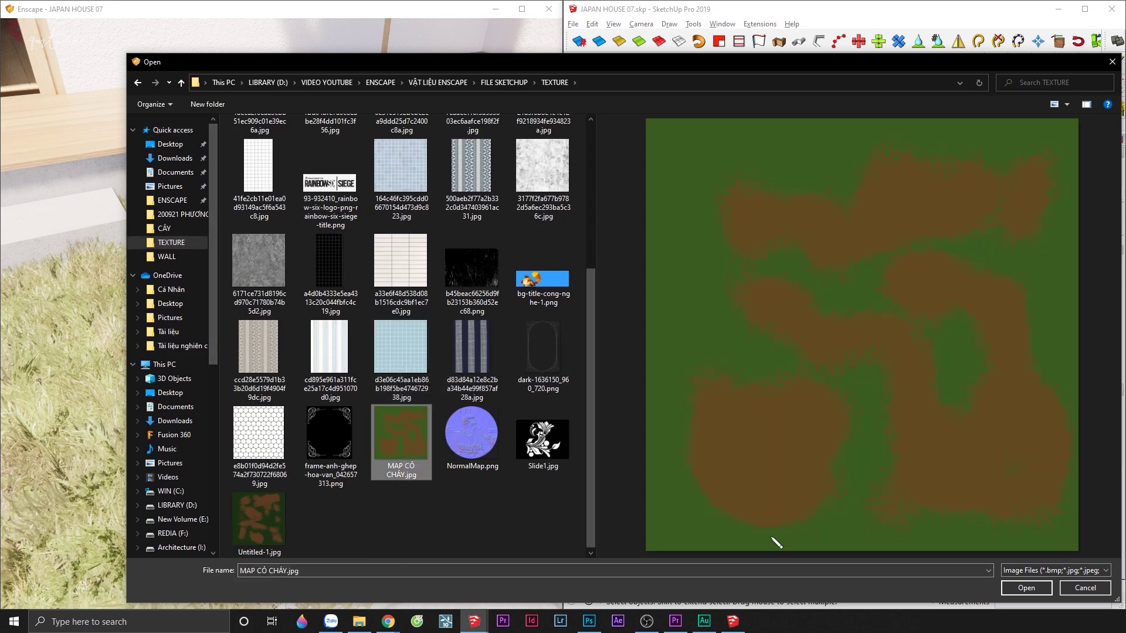
left_click(1024, 588)
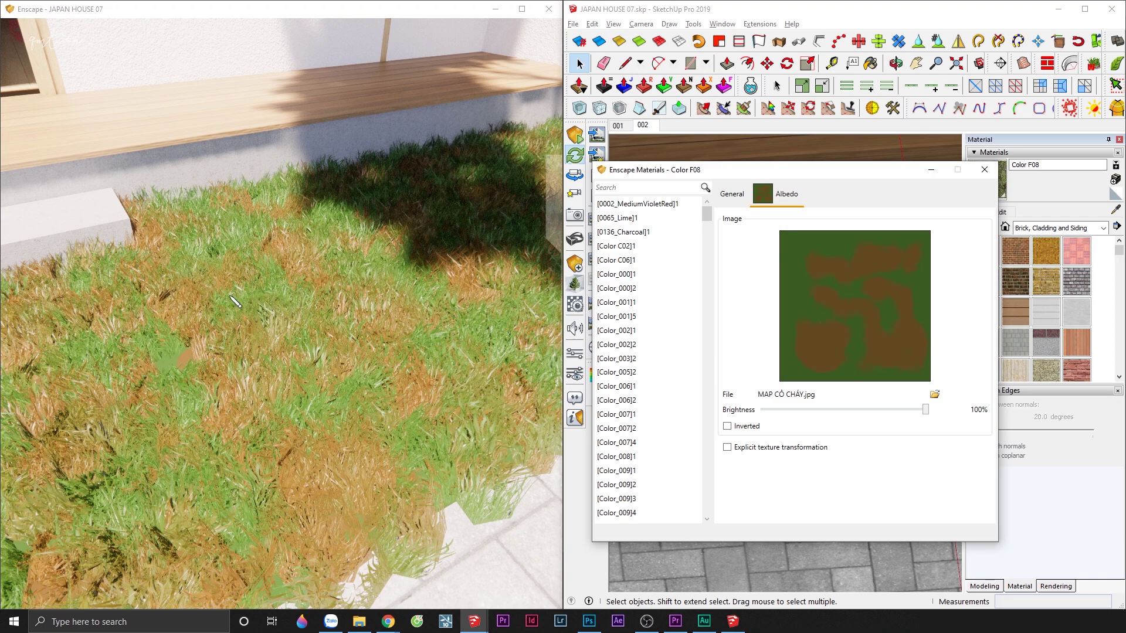
left_click(378, 269)
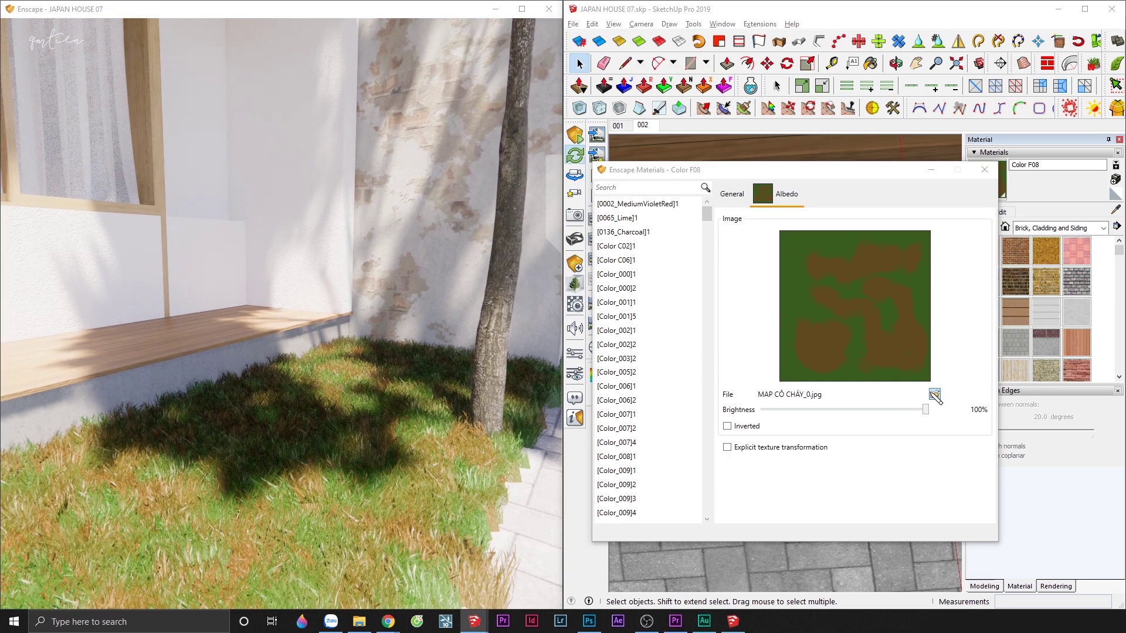
- Load Untitled-1.jpg as the grass material's Albedo texture and view the lawn by the bench
left_click(934, 394)
scroll(520, 388, "down", 5)
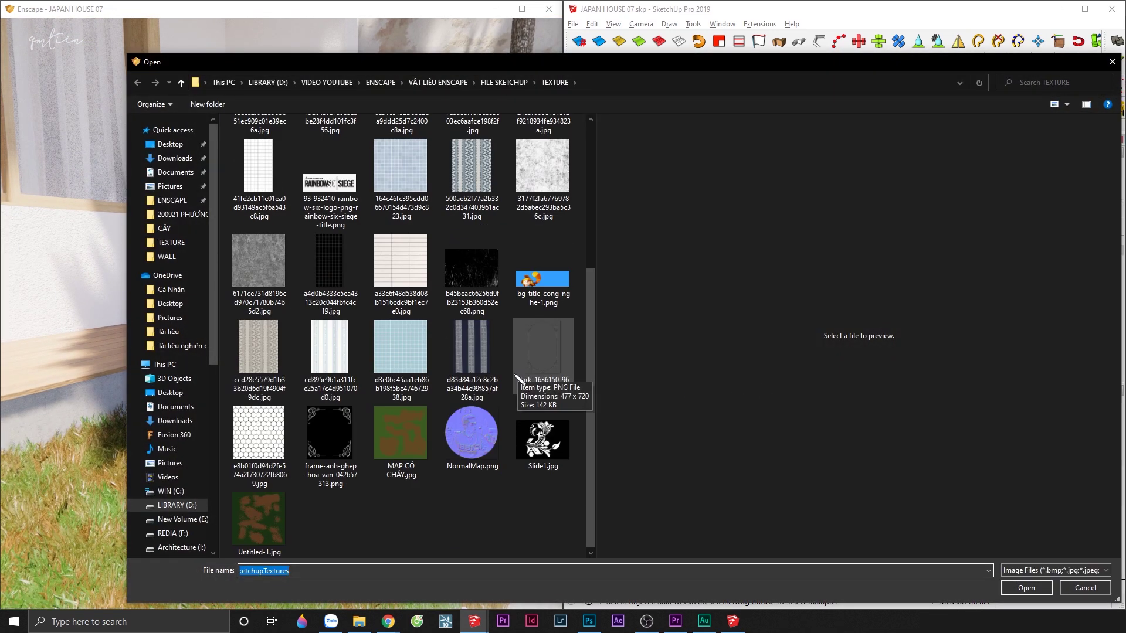
left_click(275, 517)
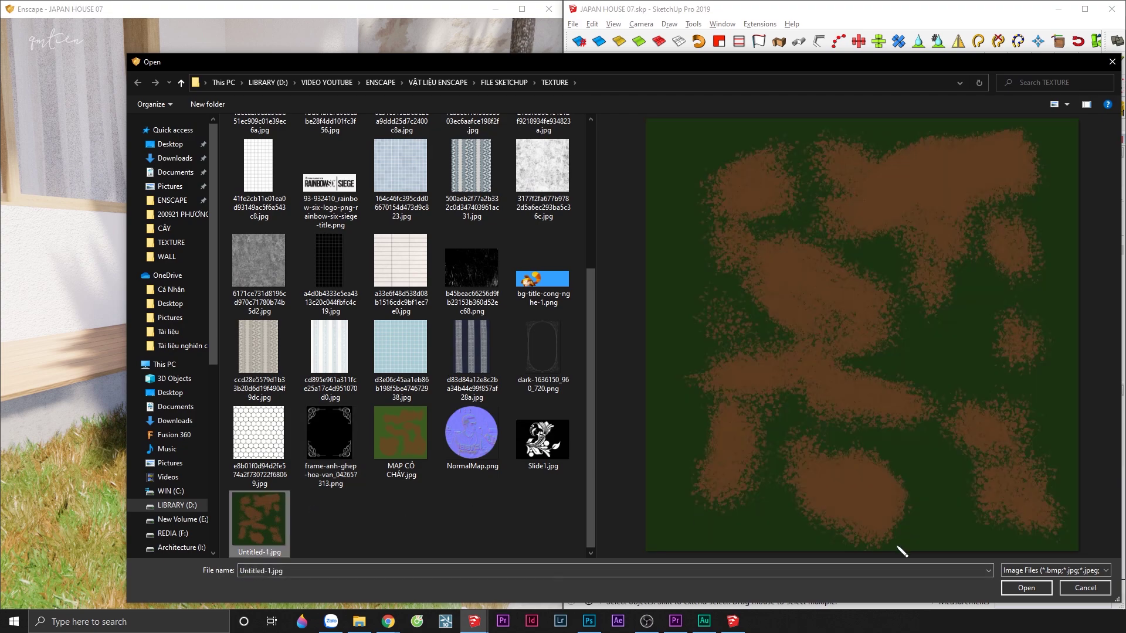
left_click(1023, 587)
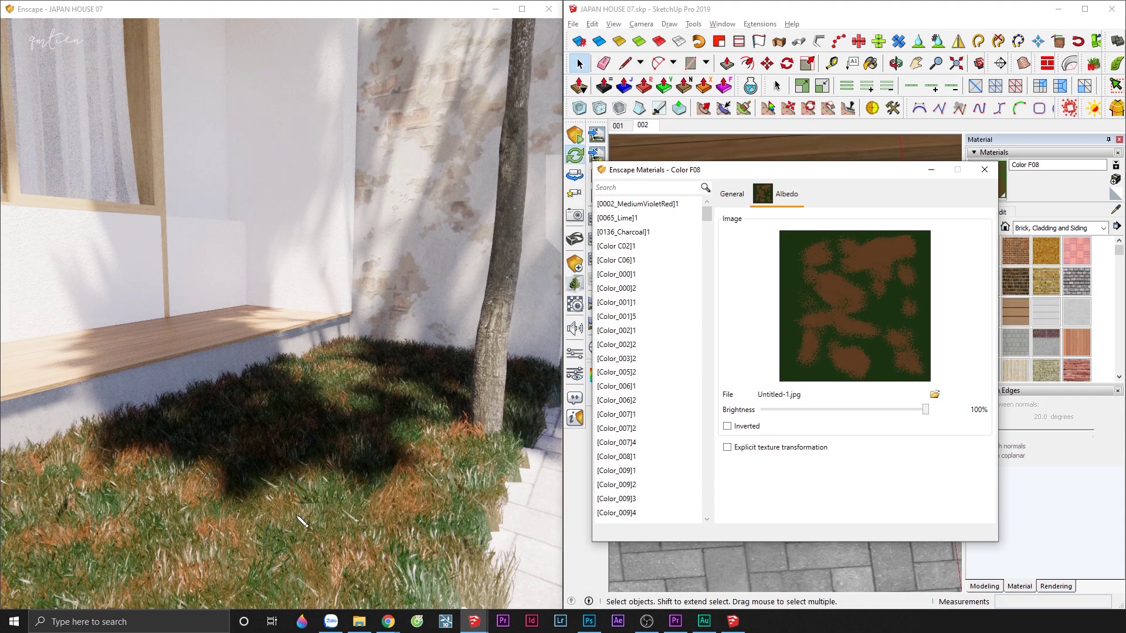
left_click_drag(302, 522, 443, 368)
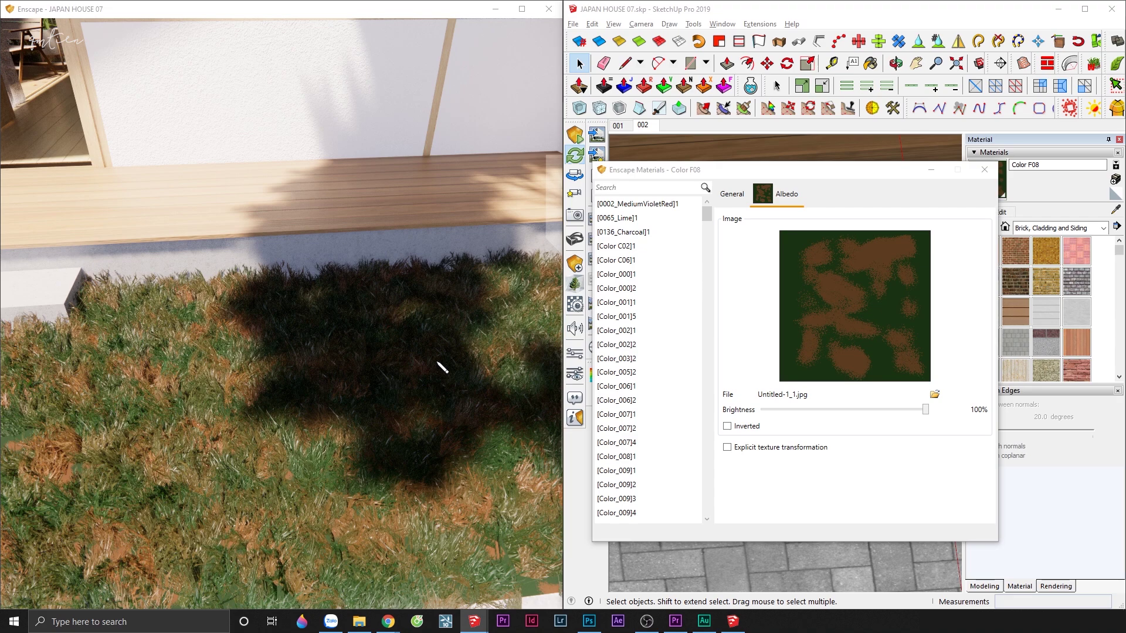
- Paint more brown over the texture in Photoshop and check the reloaded grass in Enscape
left_click(589, 622)
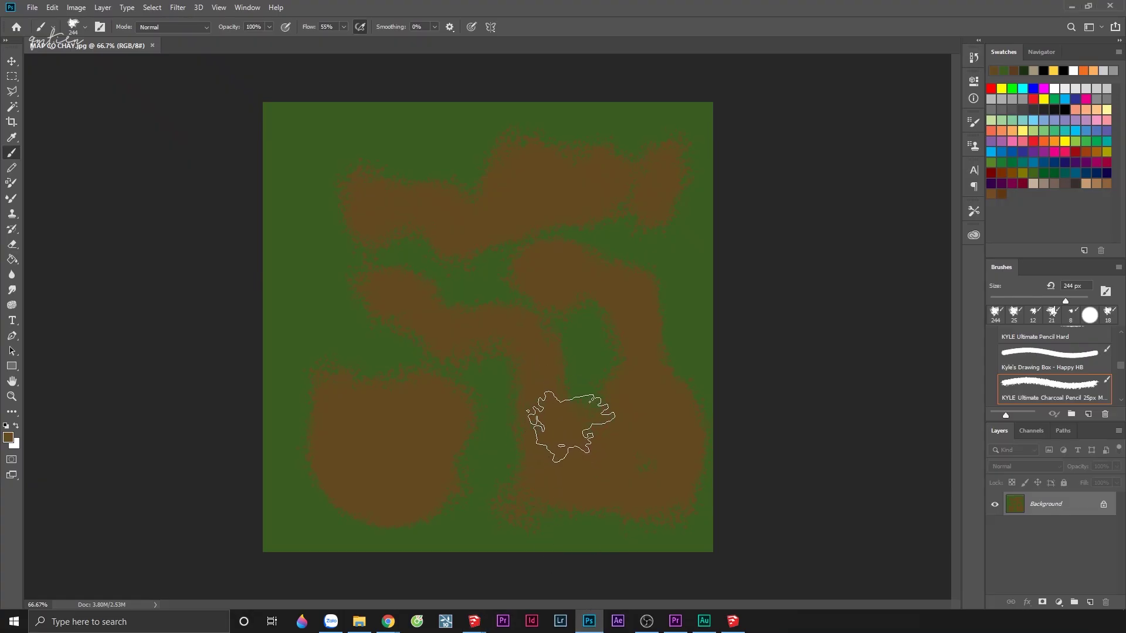
mouse_move(569, 425)
left_mouse_down()
mouse_move(532, 402)
mouse_move(588, 364)
left_mouse_up()
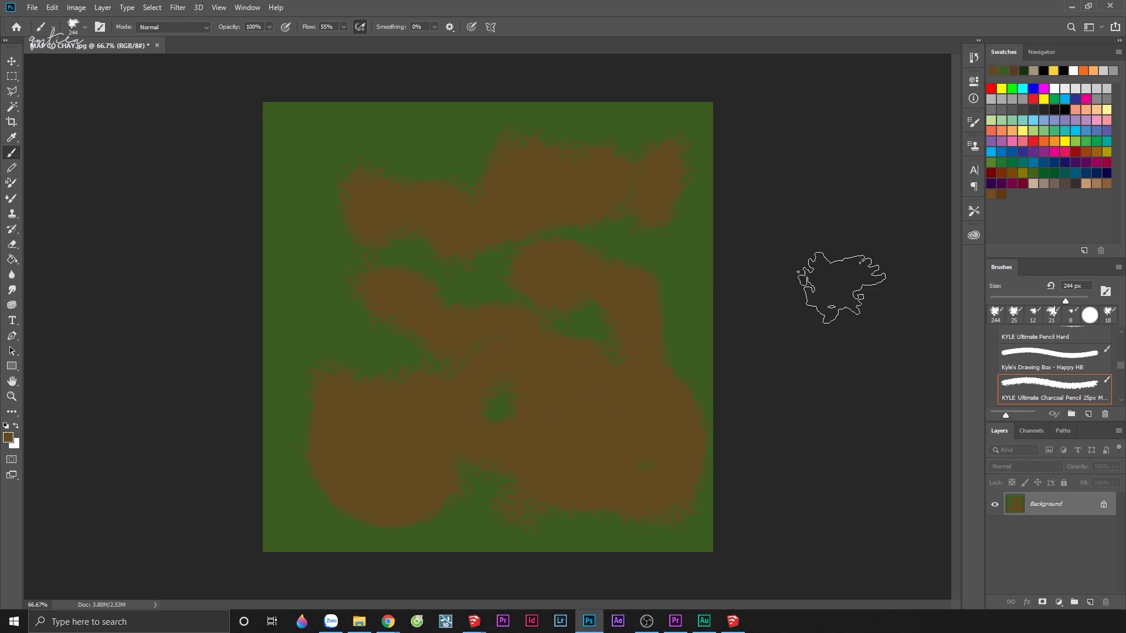
left_click(1070, 6)
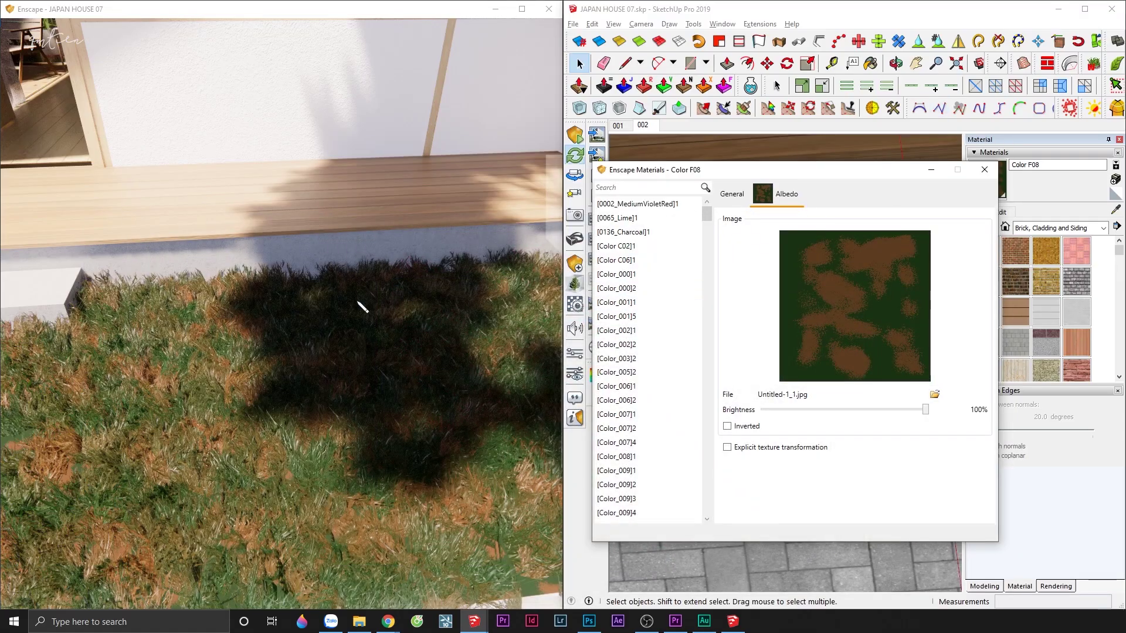
mouse_move(344, 396)
left_mouse_down()
mouse_move(439, 605)
mouse_move(225, 592)
left_mouse_up()
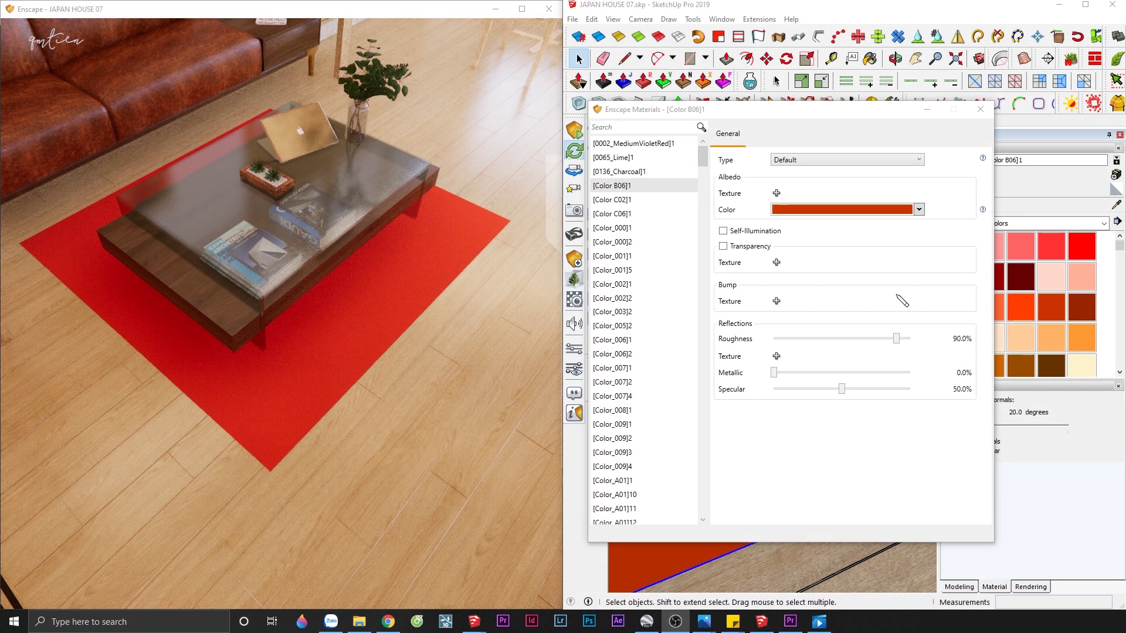
- Set the rug material's Type to Carpet and orbit to view the rug
left_click(820, 162)
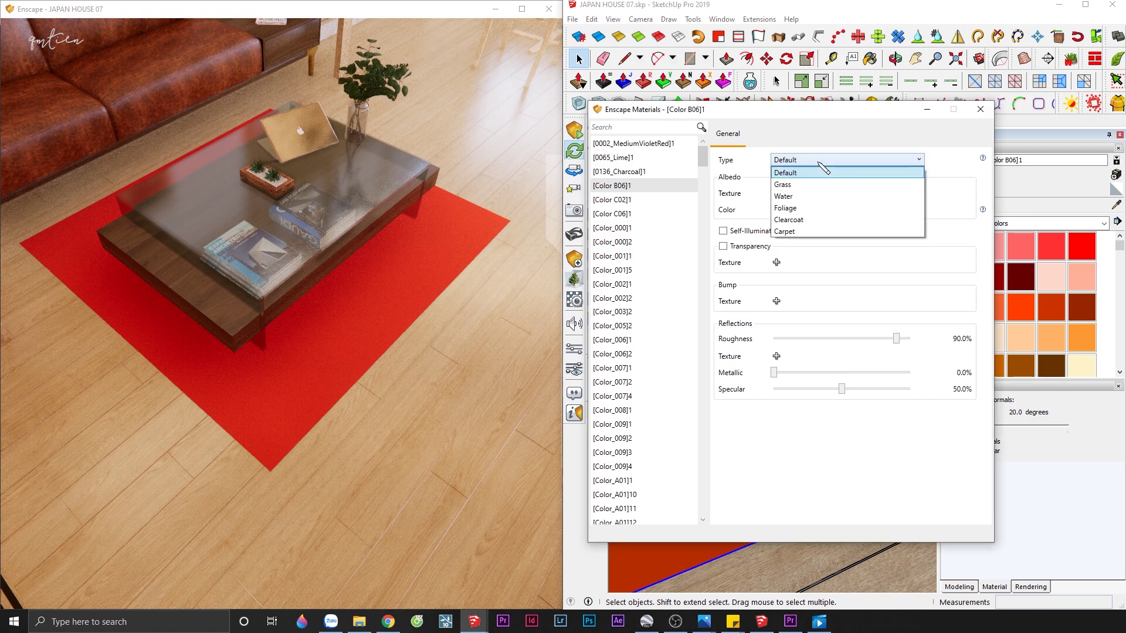
left_click(795, 232)
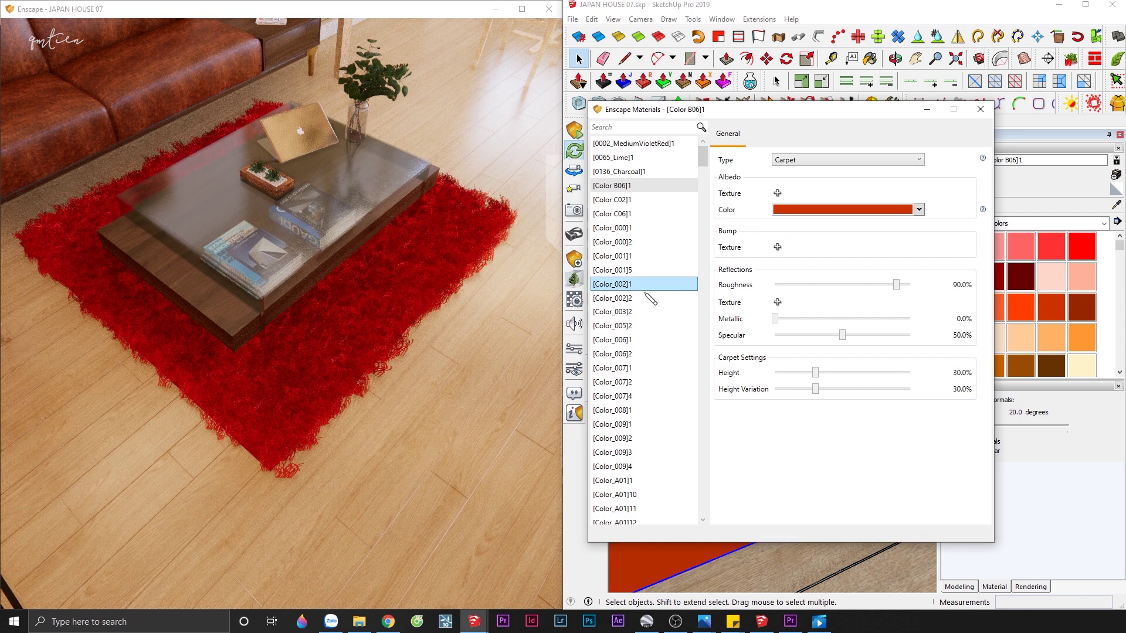
left_click(416, 330)
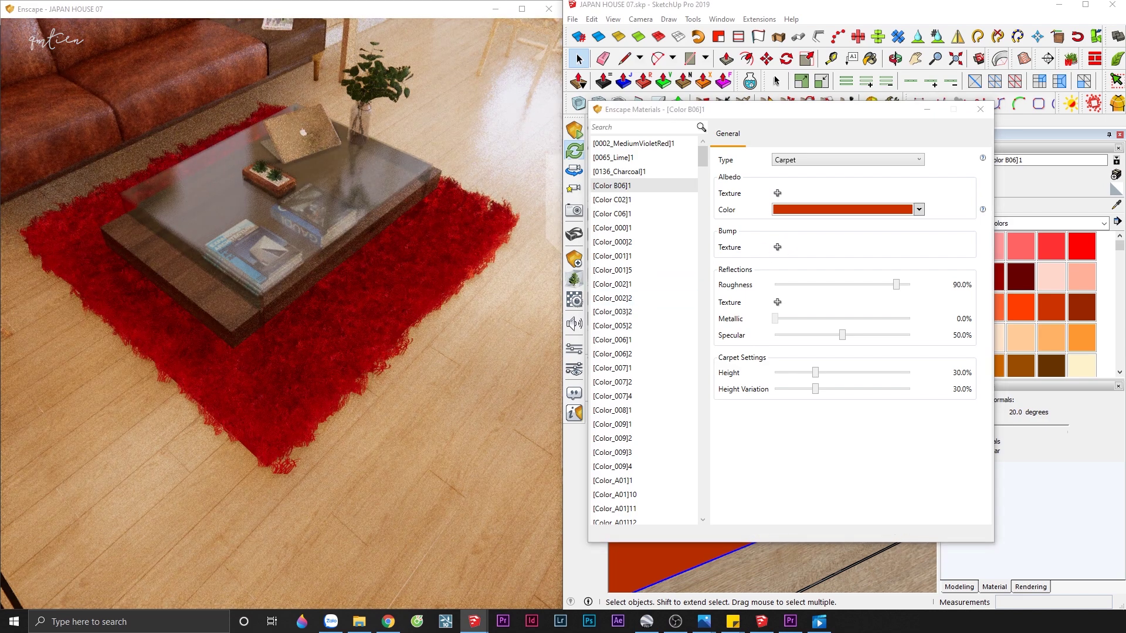
right_click_drag(415, 330, 358, 329)
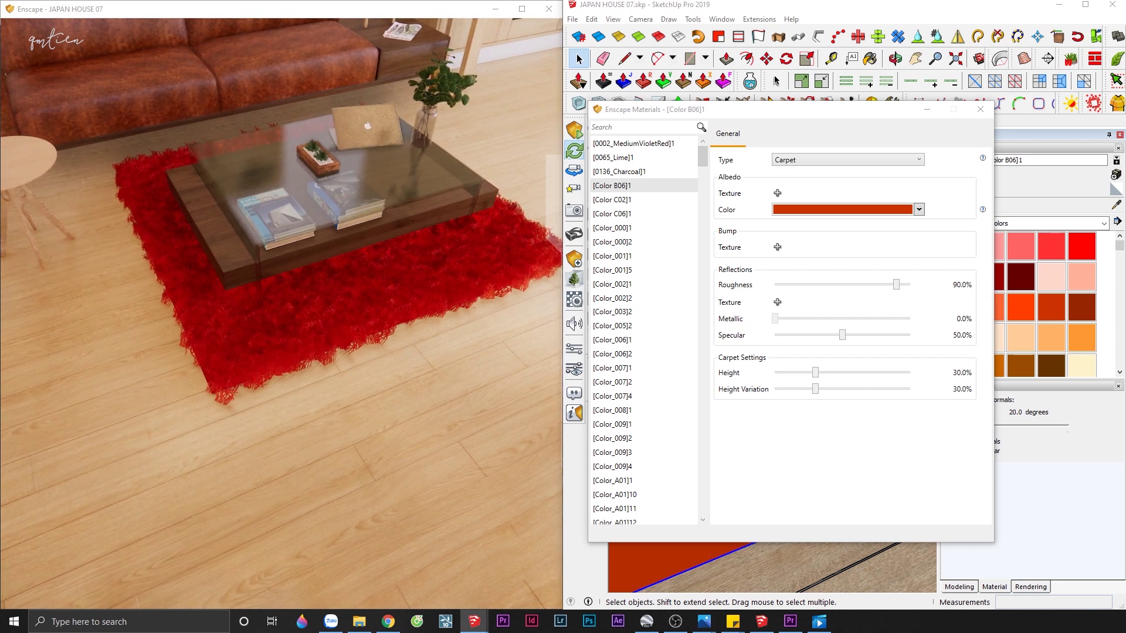
- Color the carpet grey #ADADAD and set its Height and Height Variation to 0%
left_click(818, 211)
left_click(838, 228)
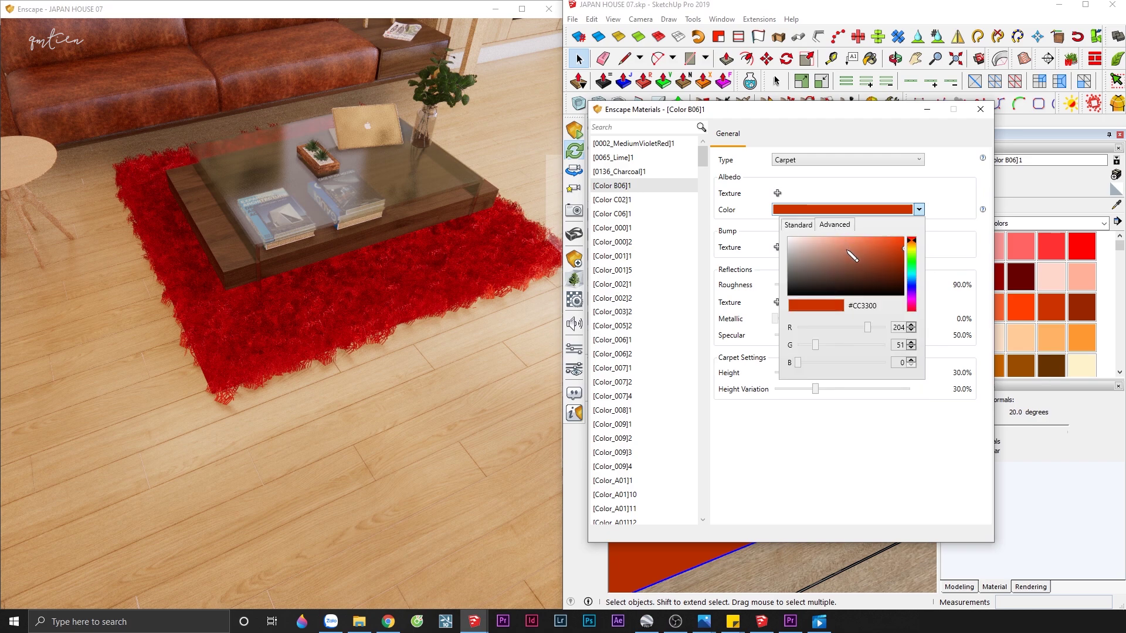
left_click_drag(852, 256, 788, 255)
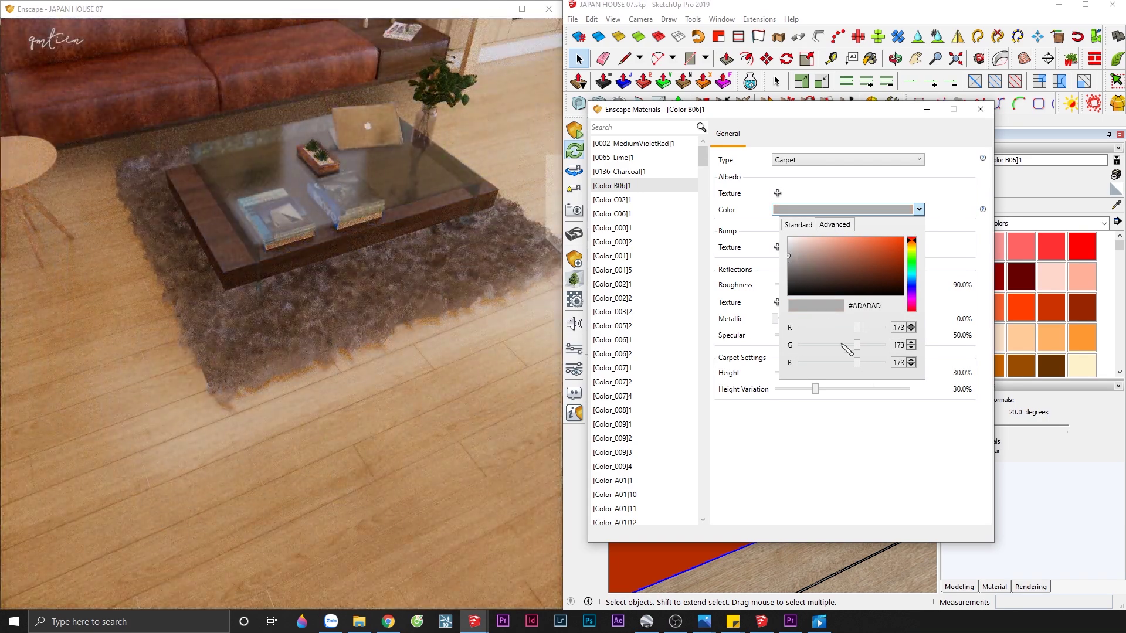
left_click(902, 432)
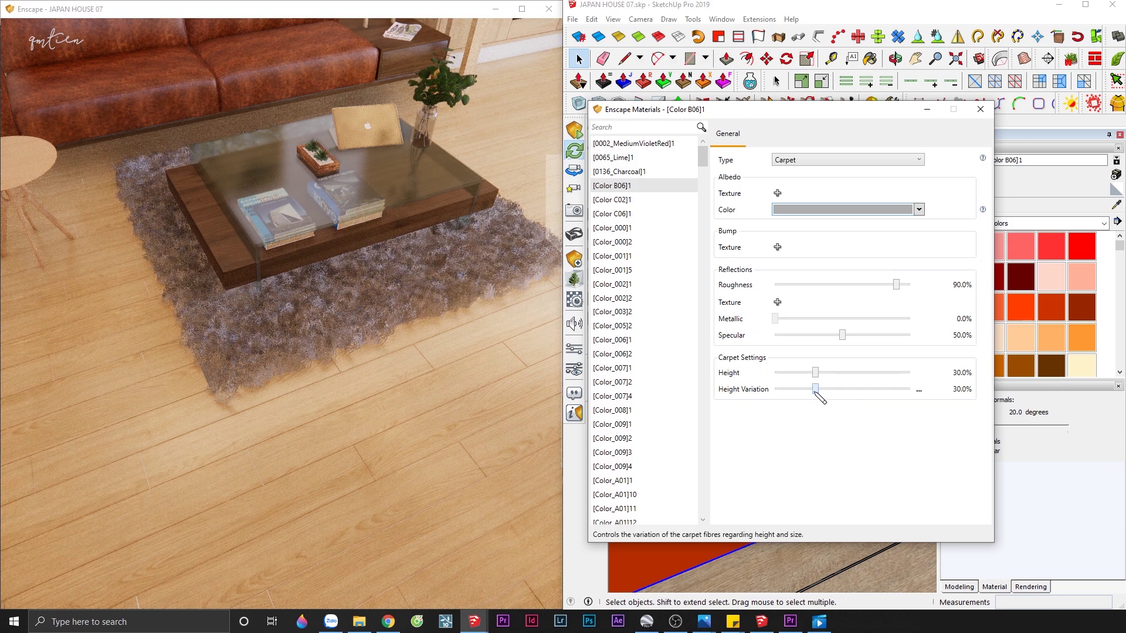
mouse_move(814, 389)
left_mouse_down()
mouse_move(775, 389)
mouse_move(773, 375)
left_mouse_up()
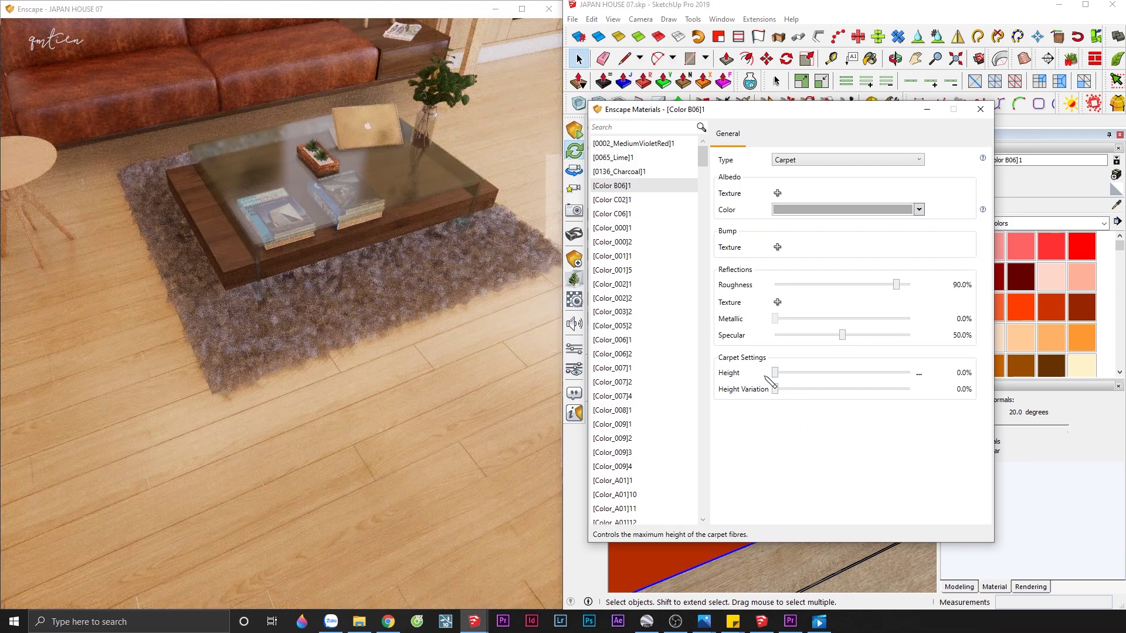
left_click(447, 348)
scroll(447, 348, "down", 5)
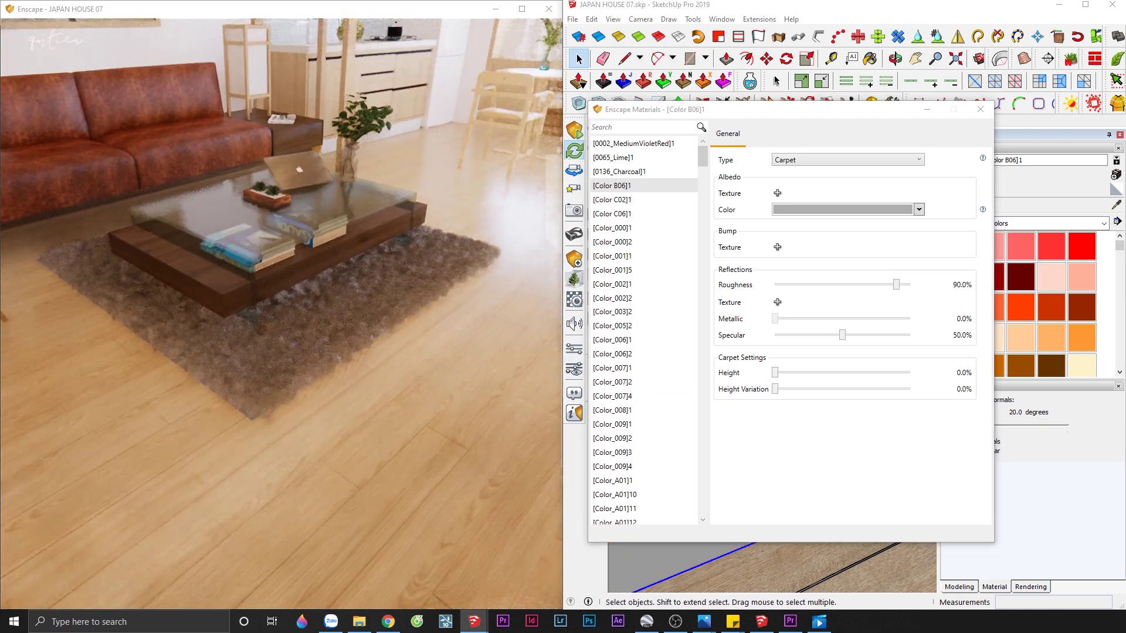
scroll(416, 317, "up", 5)
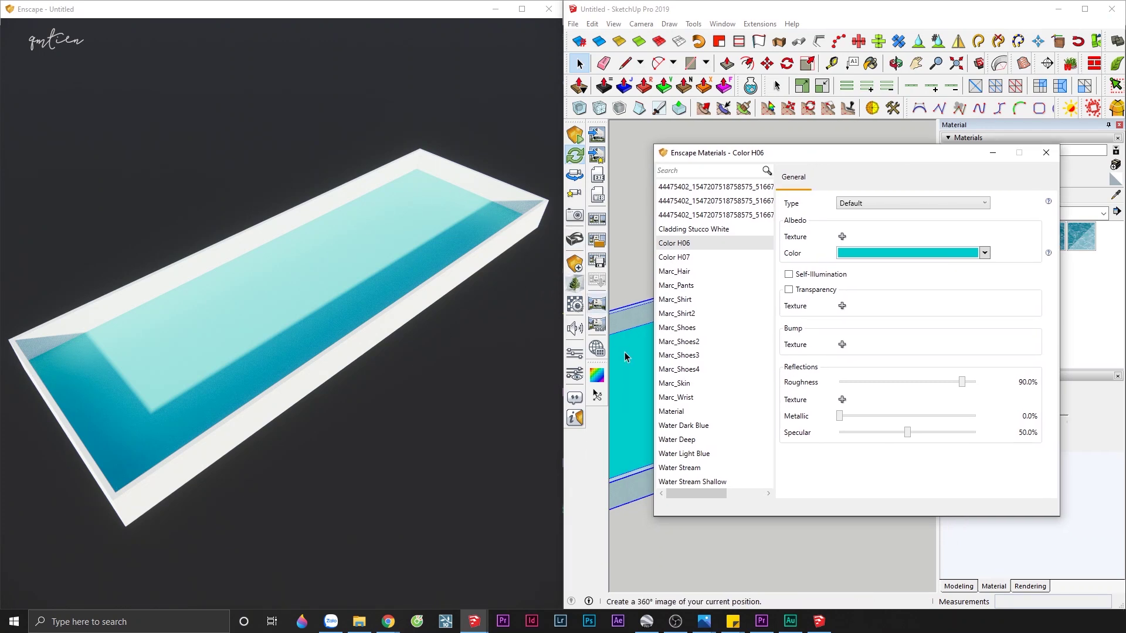
- Set Color H06's Type to Water and choose SaddleBrown from the Standard Water Color palette
left_click(883, 203)
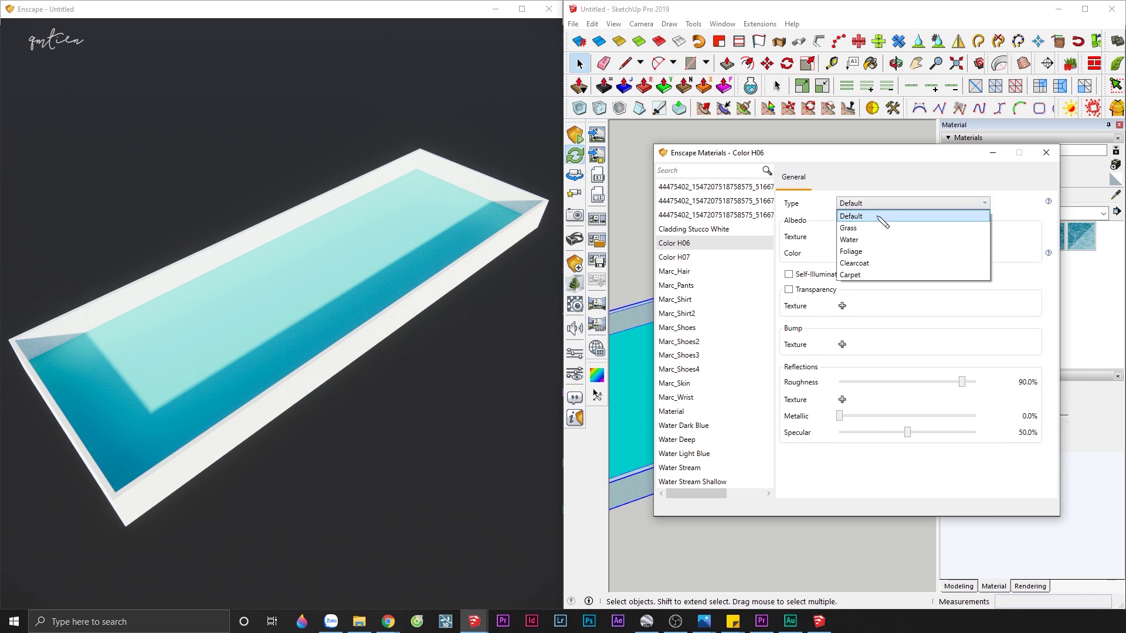
left_click(881, 239)
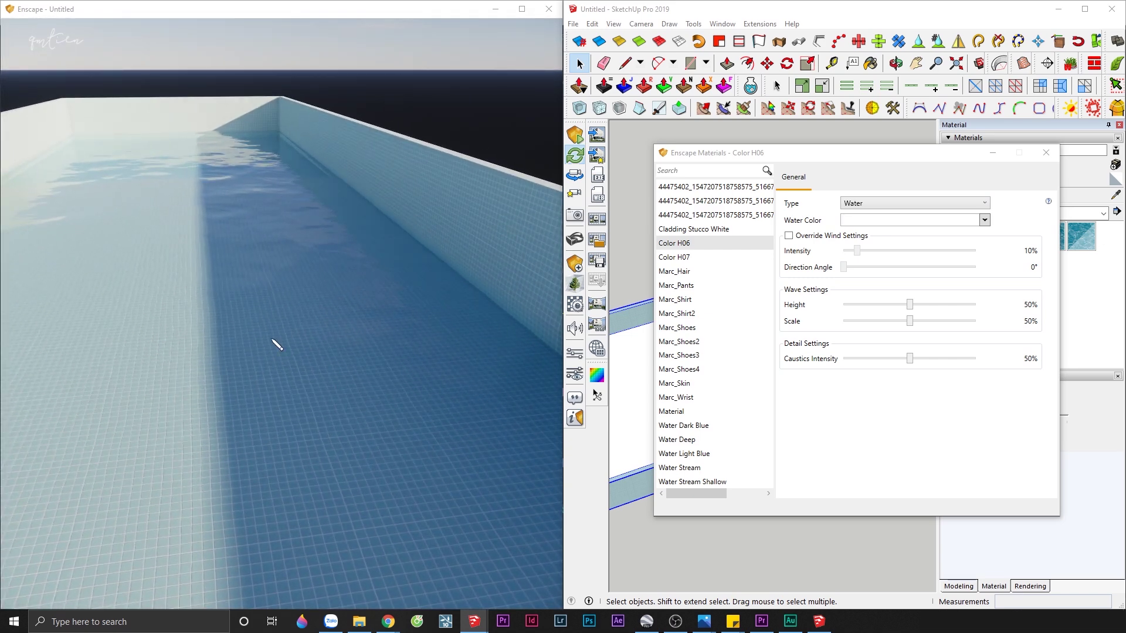
mouse_move(802, 220)
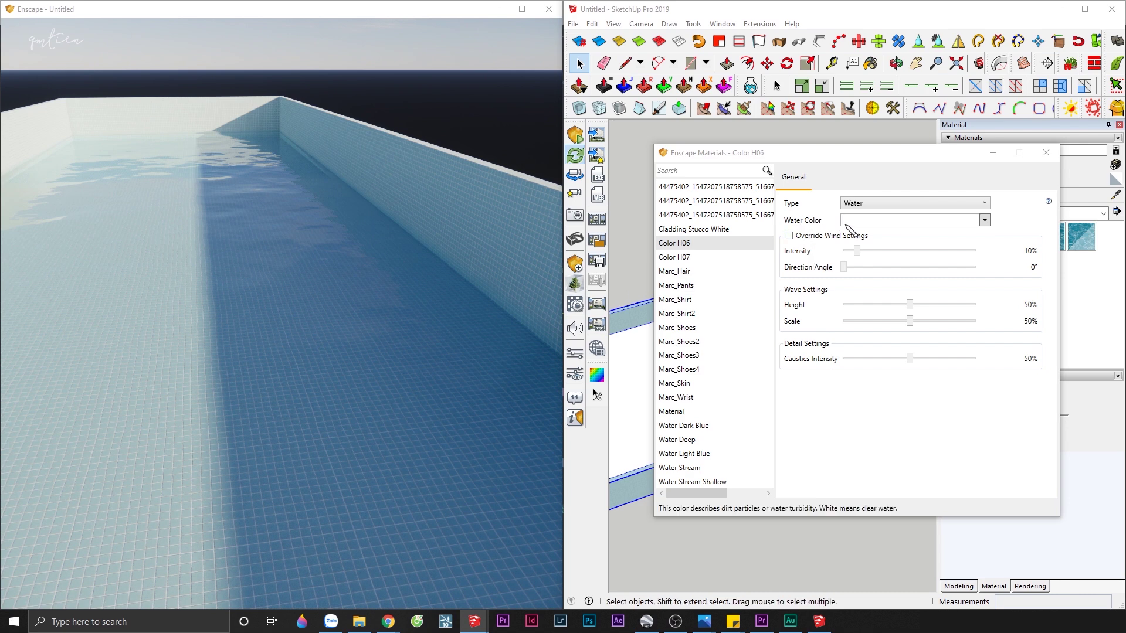
left_click(879, 222)
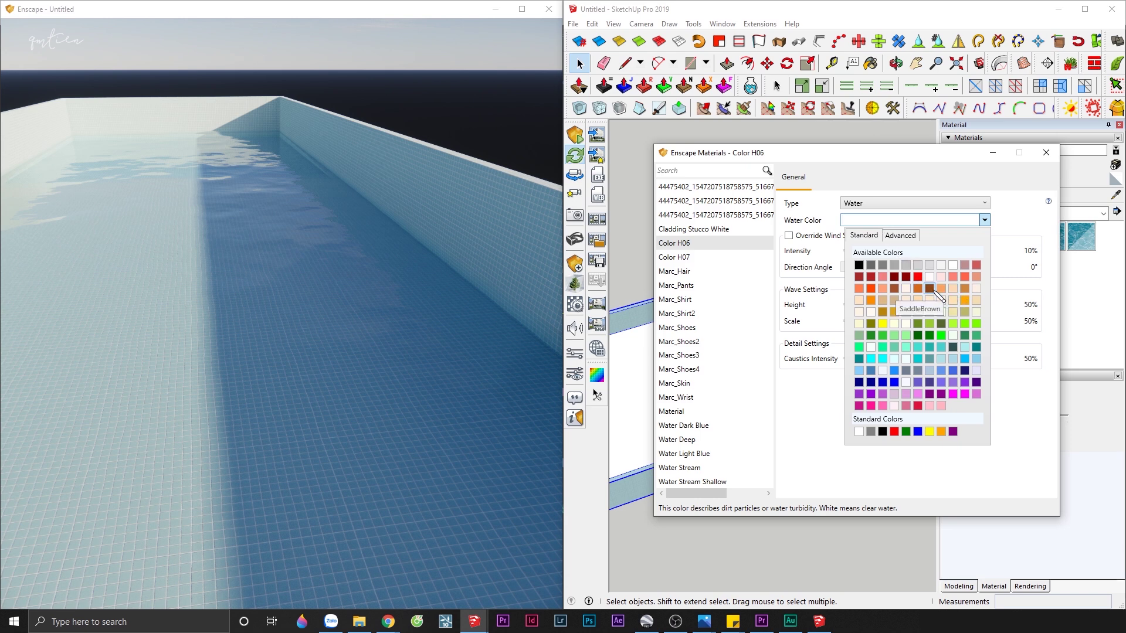
left_click(935, 290)
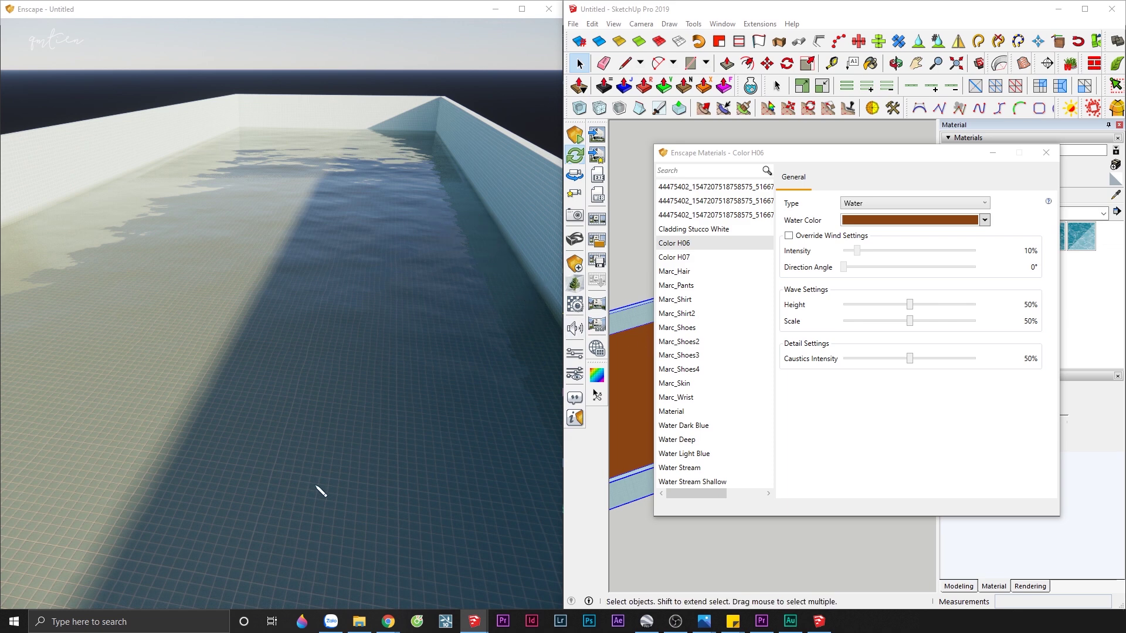
- Move the pool's water face upward with Move (M) and check the higher level in Enscape
mouse_move(842, 156)
left_mouse_down()
mouse_move(909, 327)
mouse_move(930, 344)
left_mouse_up()
left_click(787, 306)
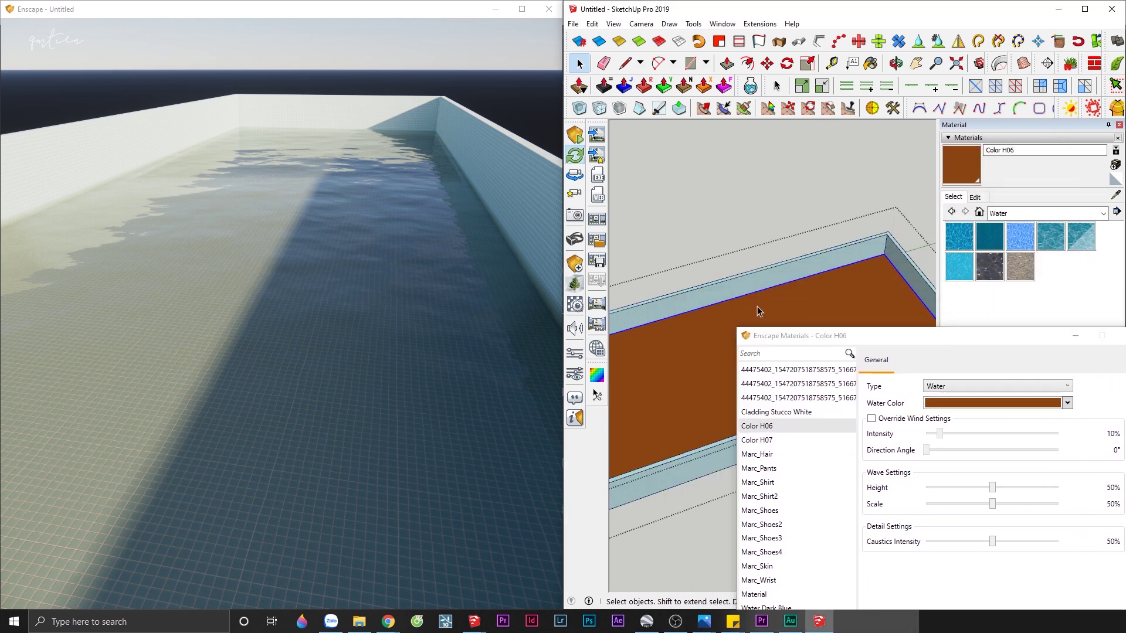
key("m")
left_click_drag(690, 312, 693, 296)
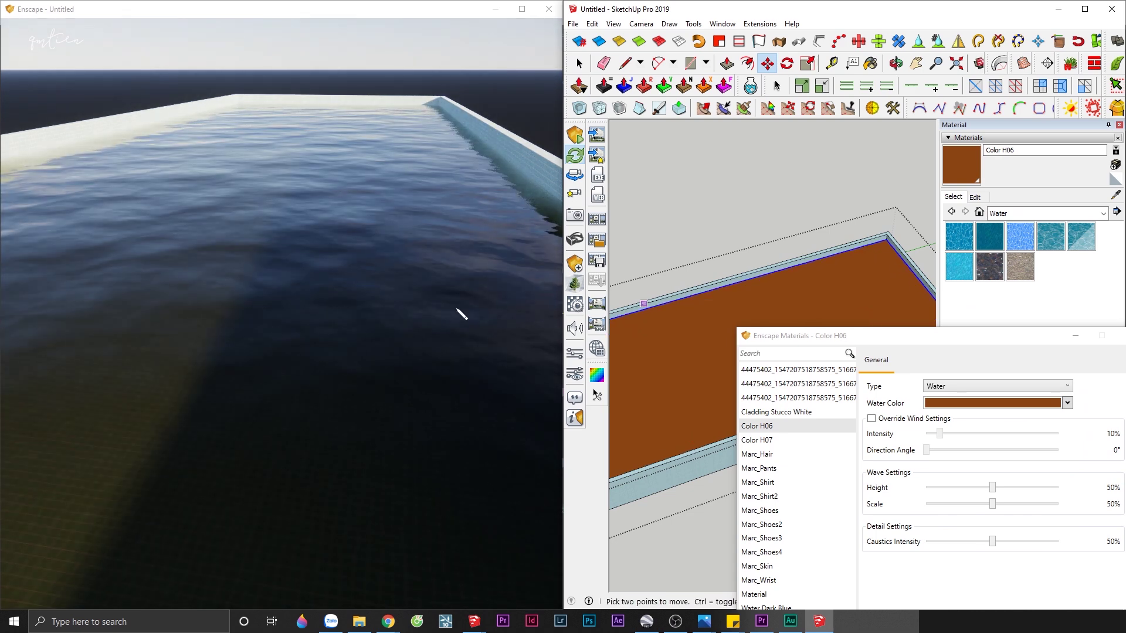
left_click_drag(459, 314, 457, 352)
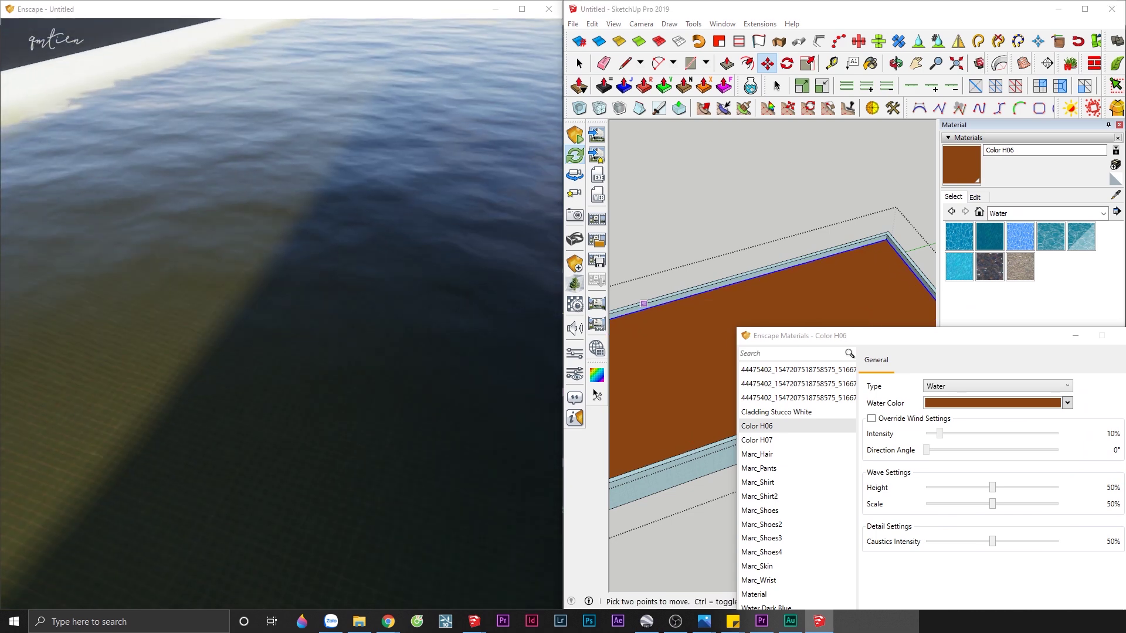
scroll(423, 307, "down", 5)
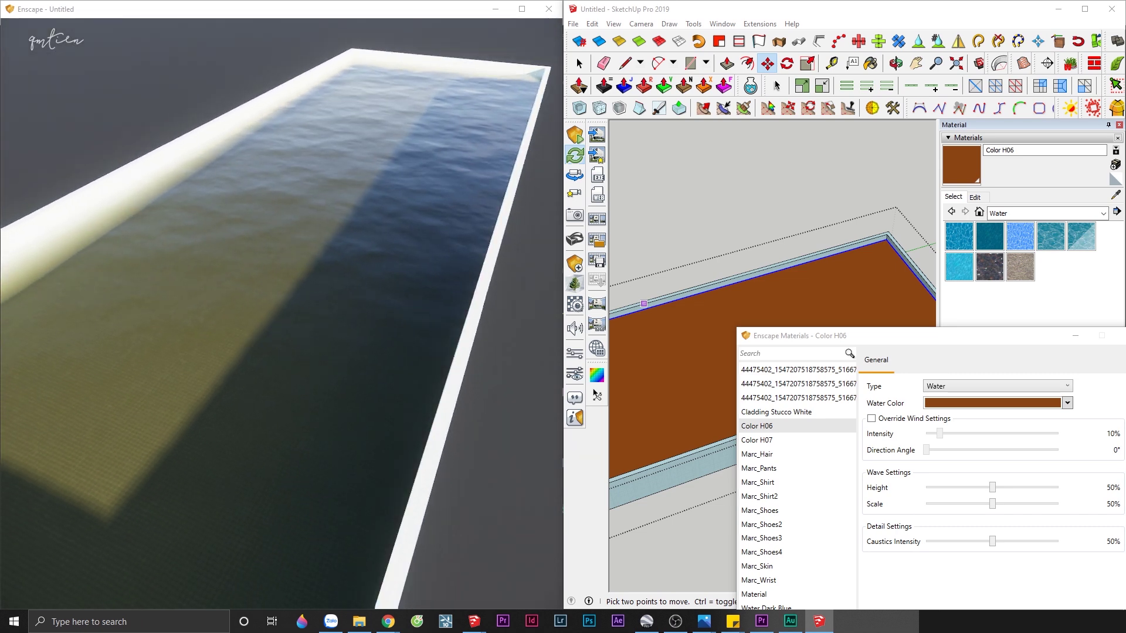
scroll(281, 314, "up", 5)
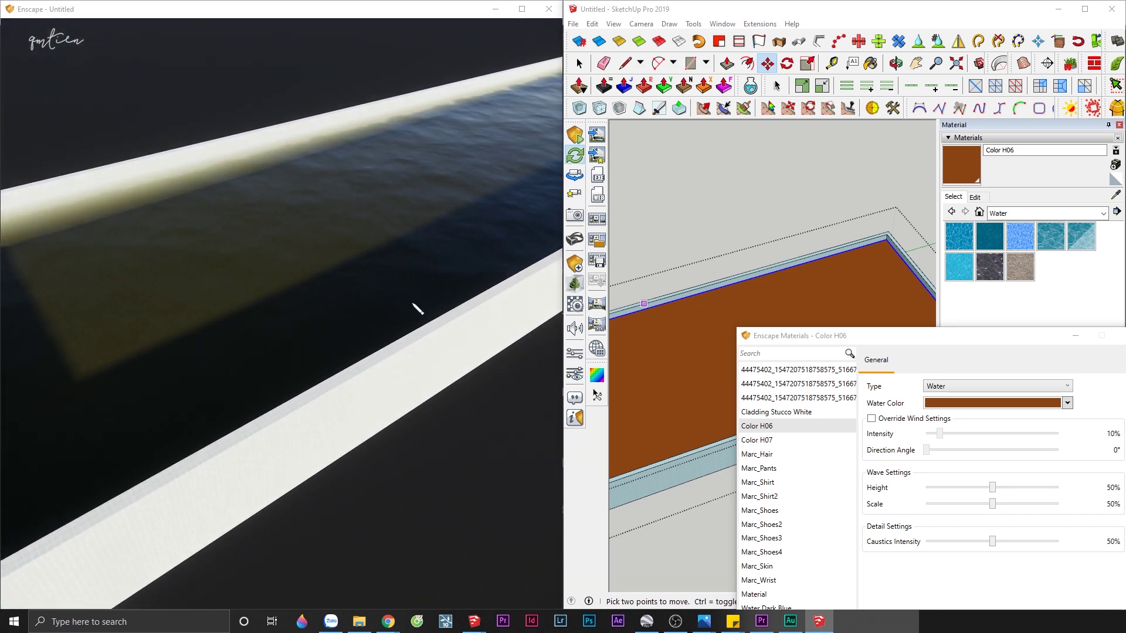
left_click_drag(812, 335, 714, 191)
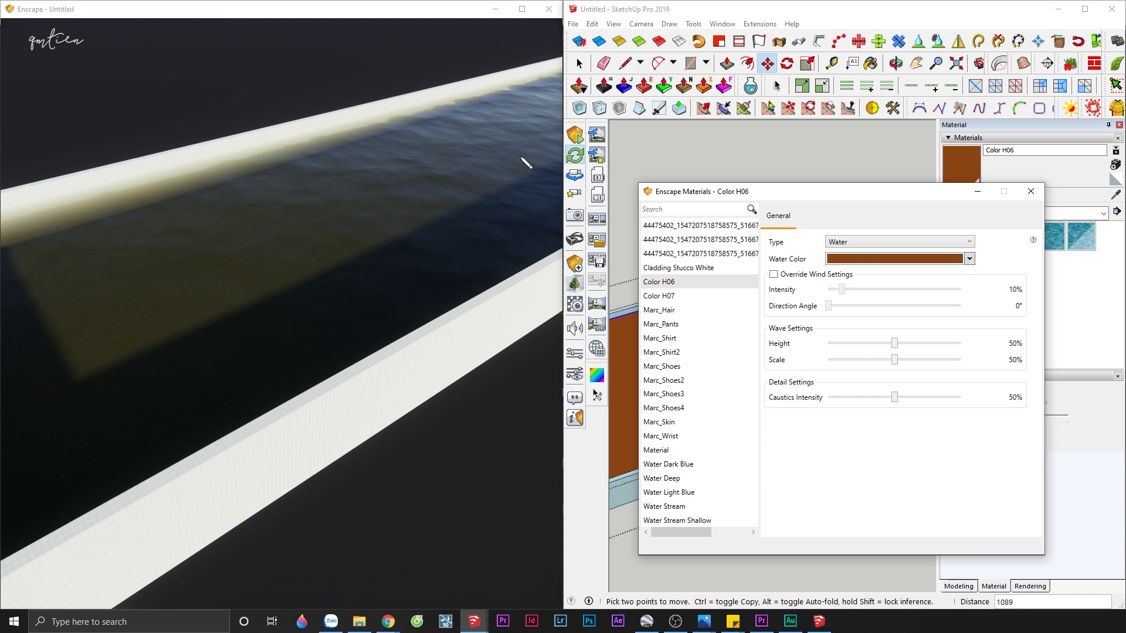
- Override the pool water's wind, with intensity 36% and direction 181°
left_click(774, 274)
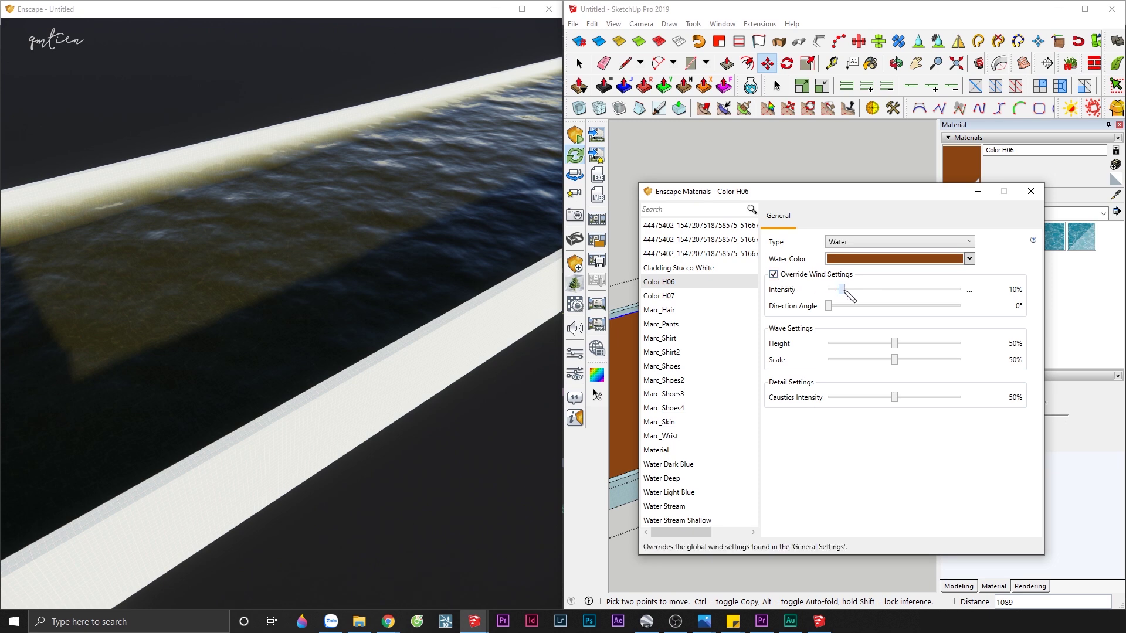
left_click_drag(842, 289, 875, 290)
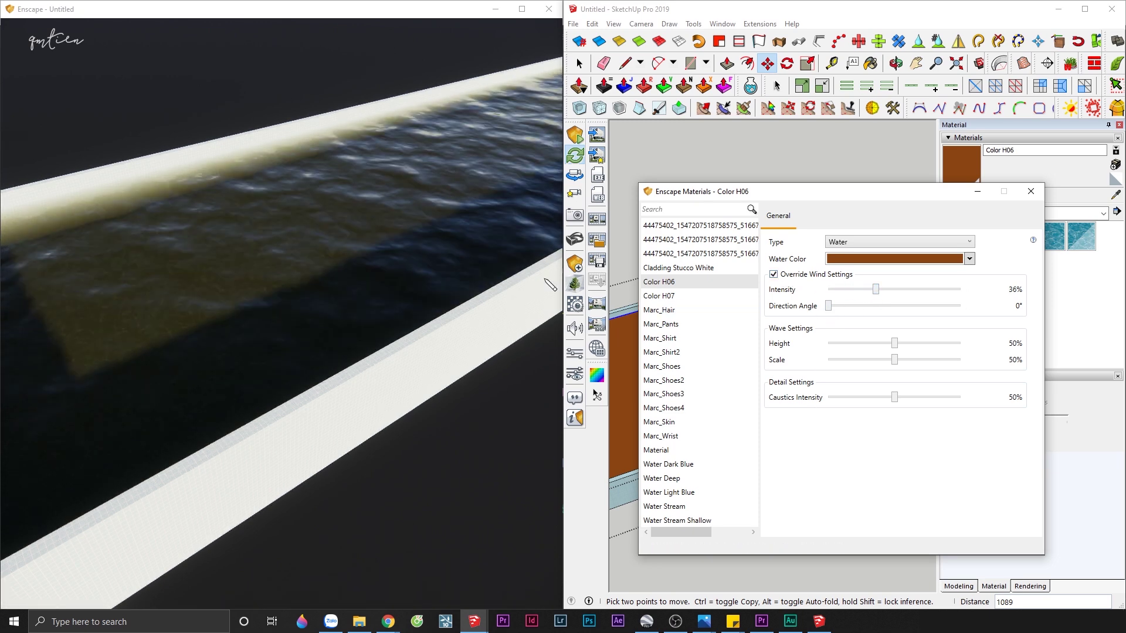
left_click_drag(549, 285, 548, 304)
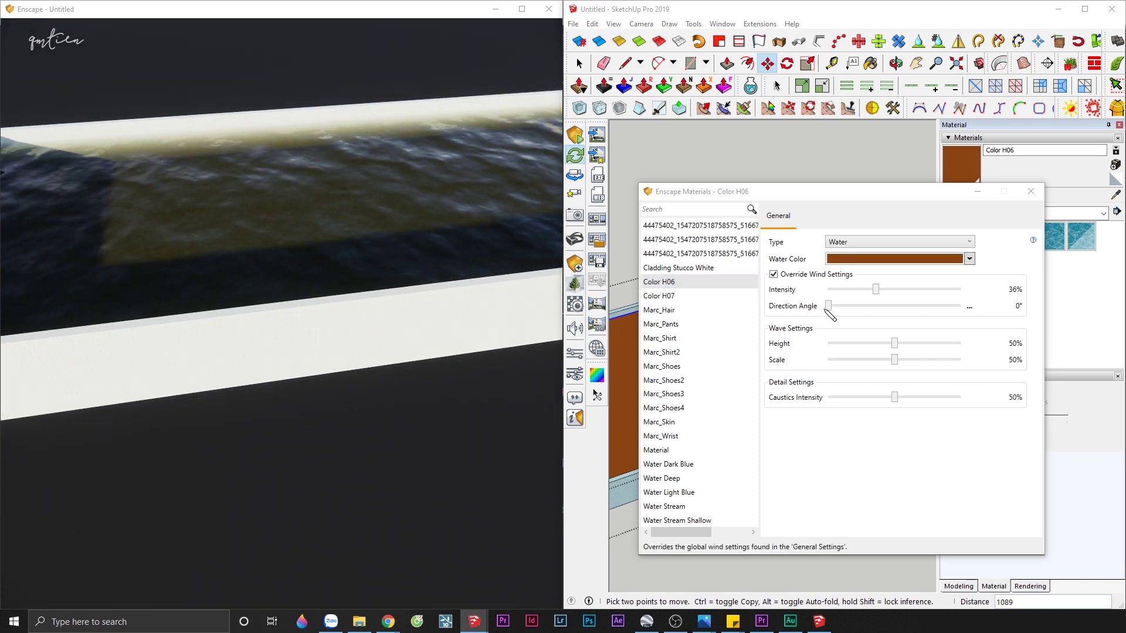
left_click_drag(828, 305, 894, 306)
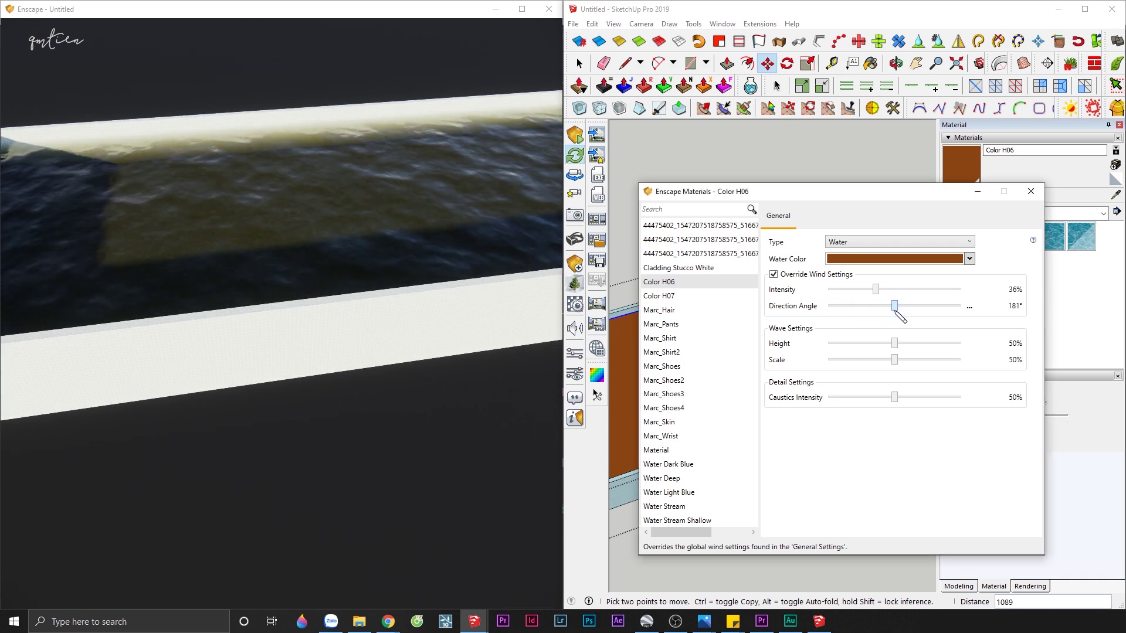
left_click_drag(432, 243, 432, 264)
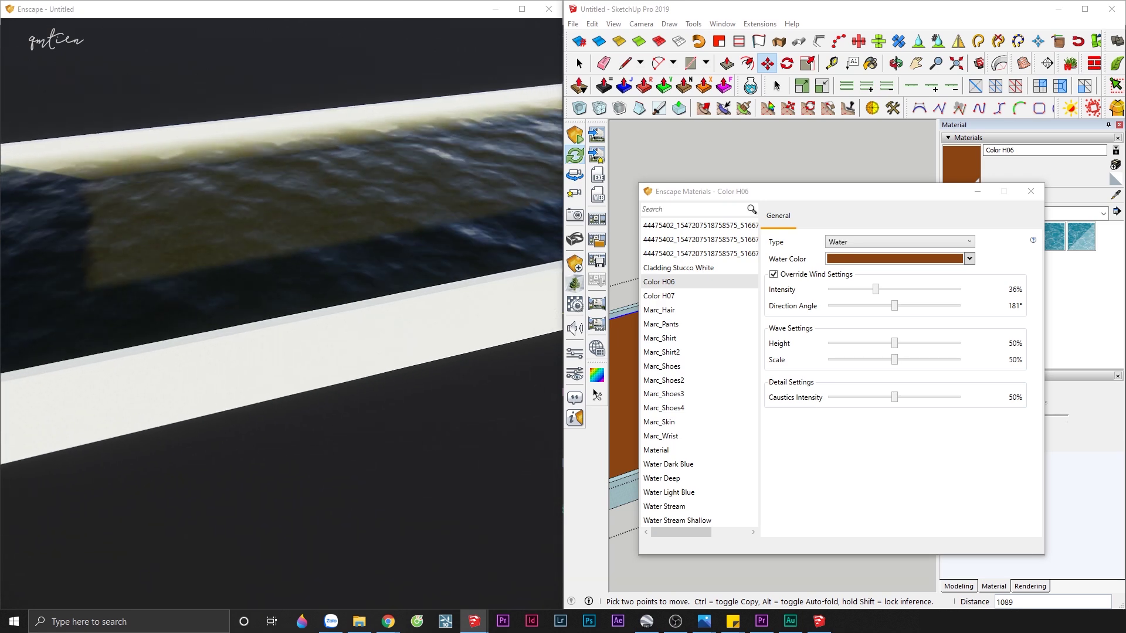
mouse_move(432, 264)
left_mouse_down()
mouse_move(432, 275)
mouse_move(432, 242)
left_mouse_up()
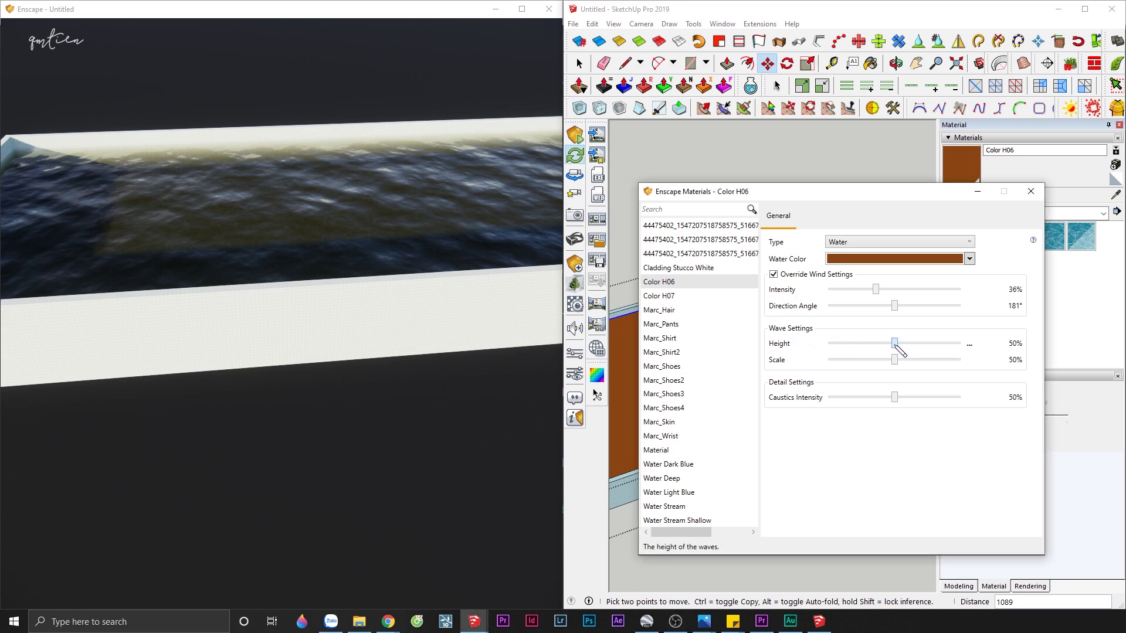
- Set Wave Height to 62% and Scale to 76%, viewing the pool from above
mouse_move(894, 343)
left_mouse_down()
mouse_move(970, 346)
mouse_move(875, 344)
mouse_move(954, 344)
mouse_move(853, 364)
left_mouse_up()
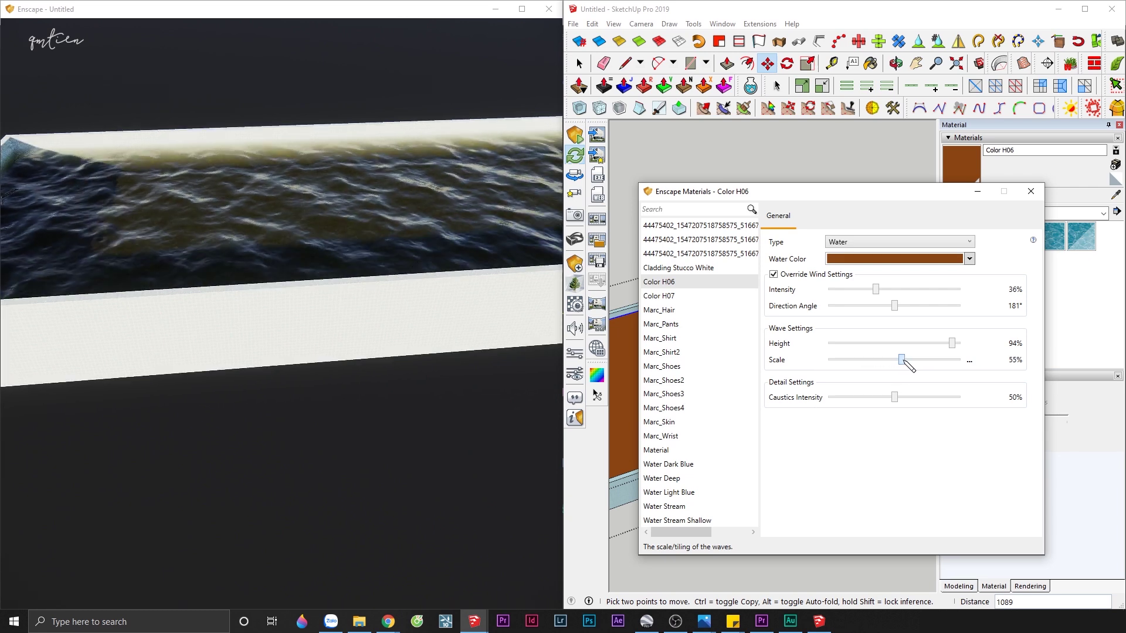
mouse_move(901, 360)
left_mouse_down()
mouse_move(954, 359)
mouse_move(910, 343)
mouse_move(929, 360)
left_mouse_up()
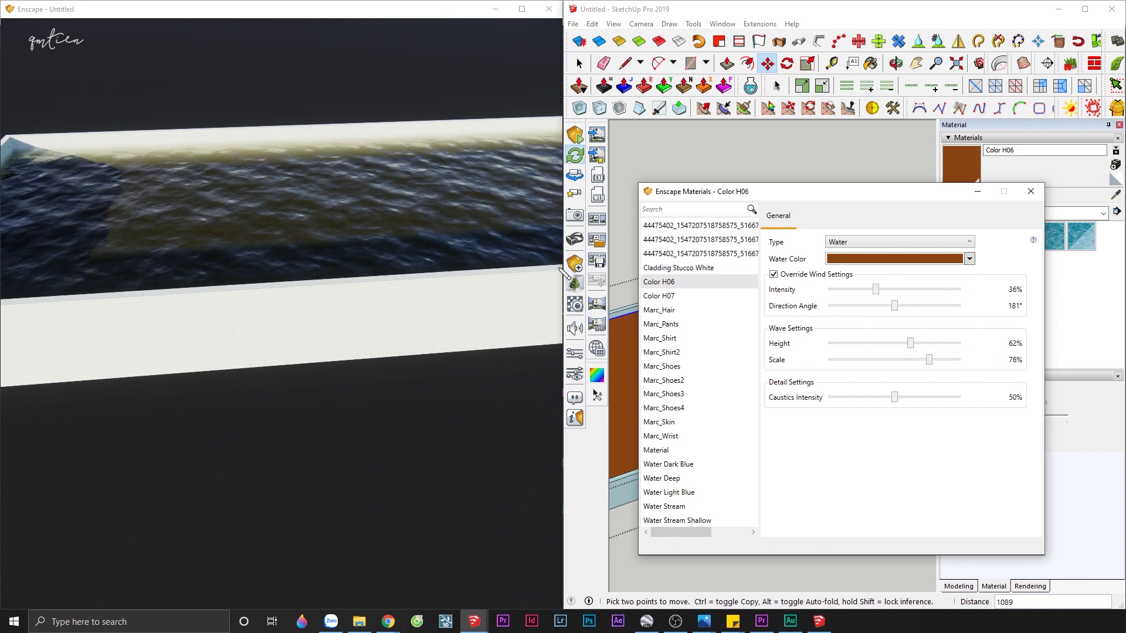
mouse_move(557, 275)
right_mouse_down()
mouse_move(445, 328)
mouse_move(522, 282)
mouse_move(410, 317)
right_mouse_up()
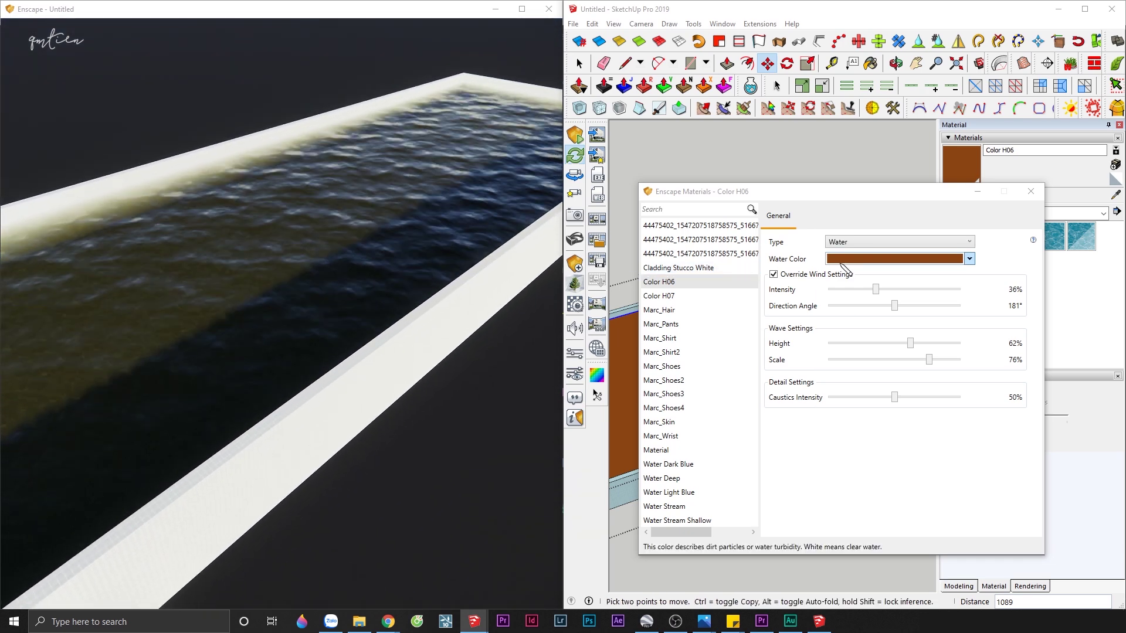
- Set the Water Color to the white swatch and orbit to inspect the clear turquoise pool
left_click(861, 260)
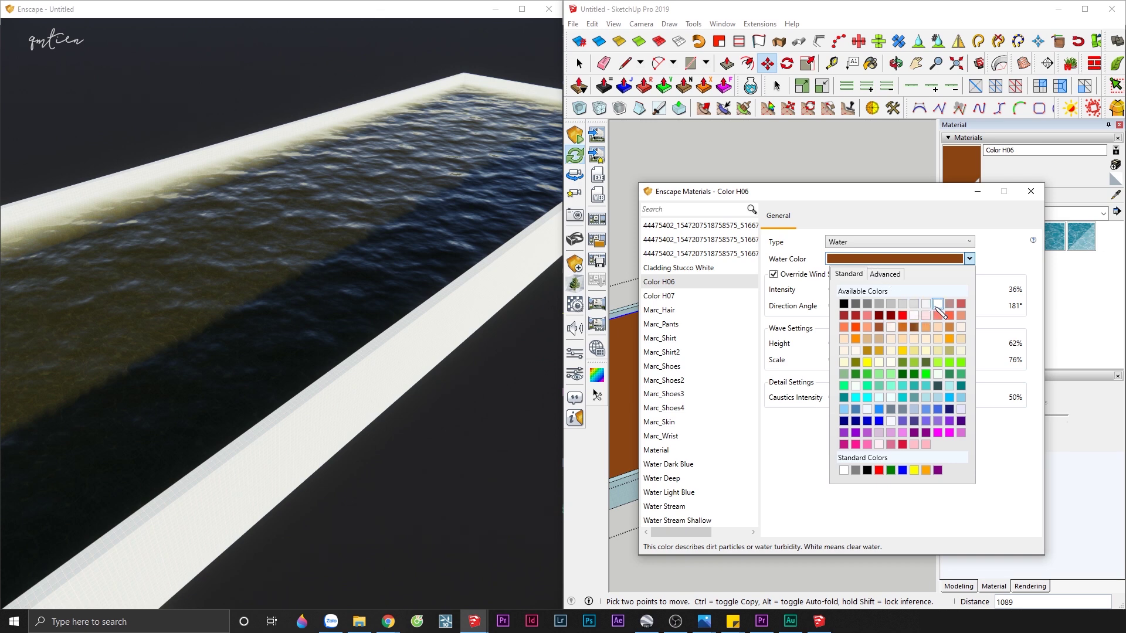
left_click(937, 303)
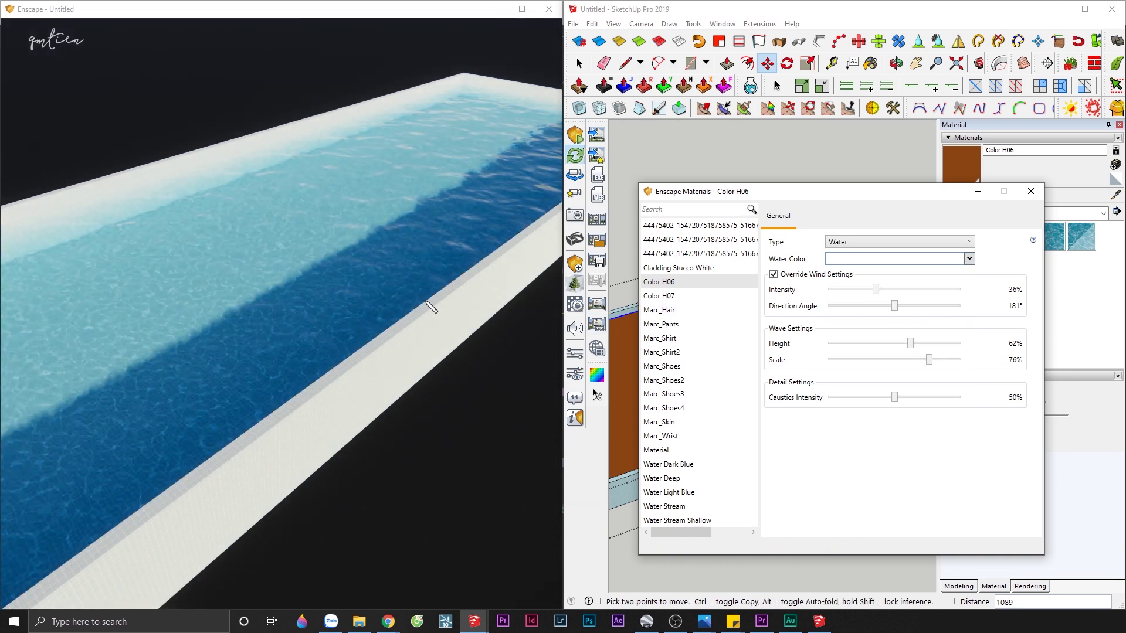
mouse_move(431, 307)
left_mouse_down()
mouse_move(411, 328)
mouse_move(319, 294)
left_mouse_up()
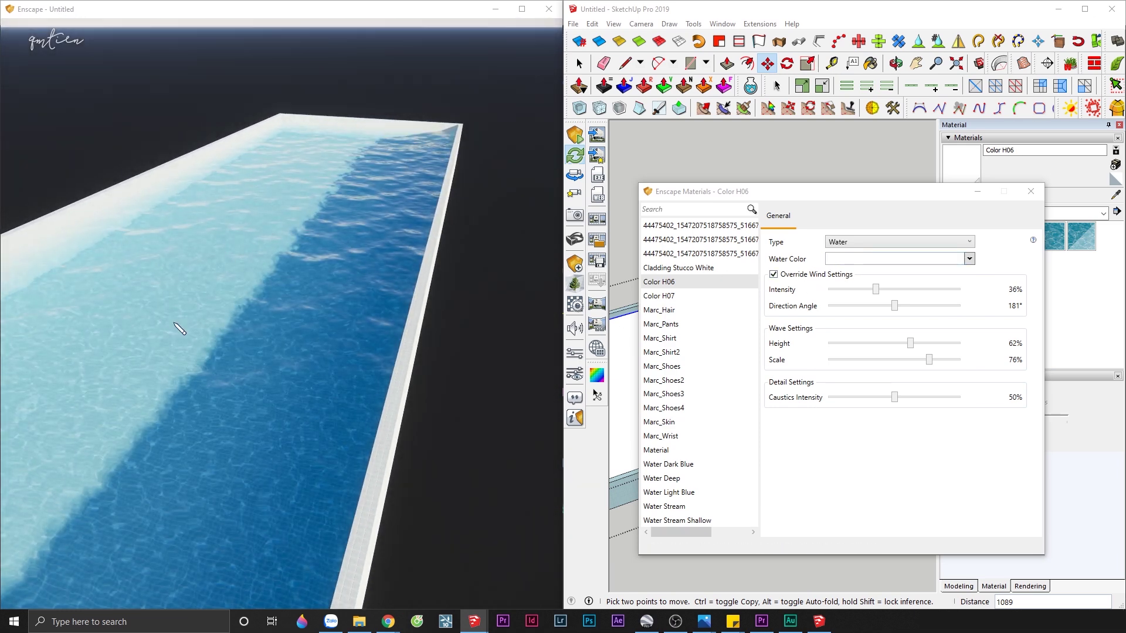
left_click_drag(270, 129, 272, 244)
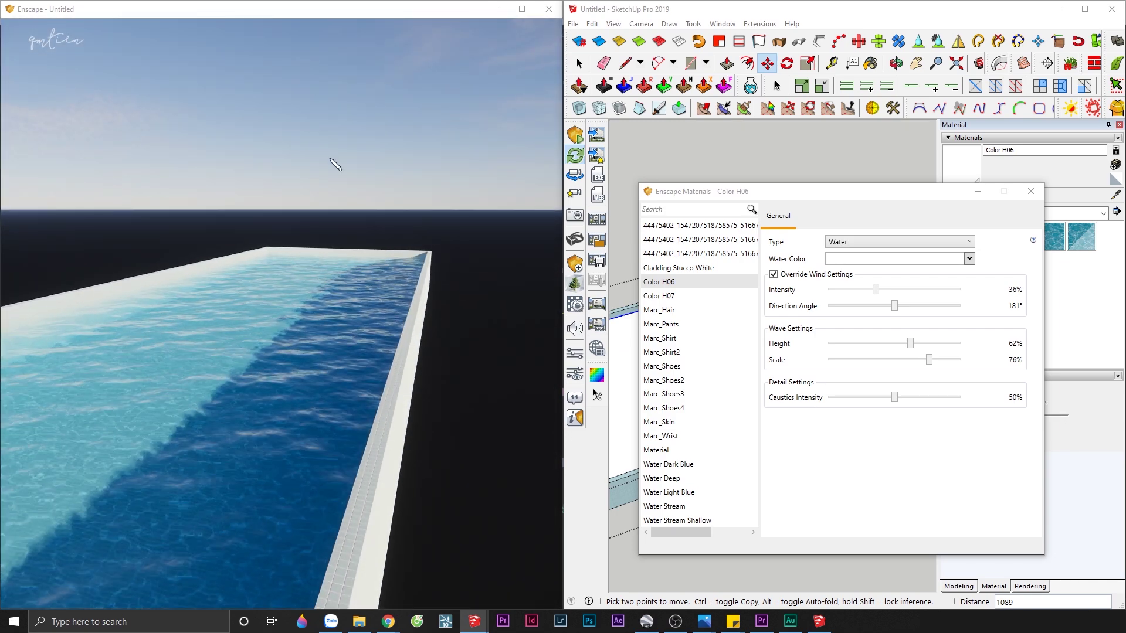
- Scrub the time of day toward sunrise and blue light while flying around the pool
key("u")
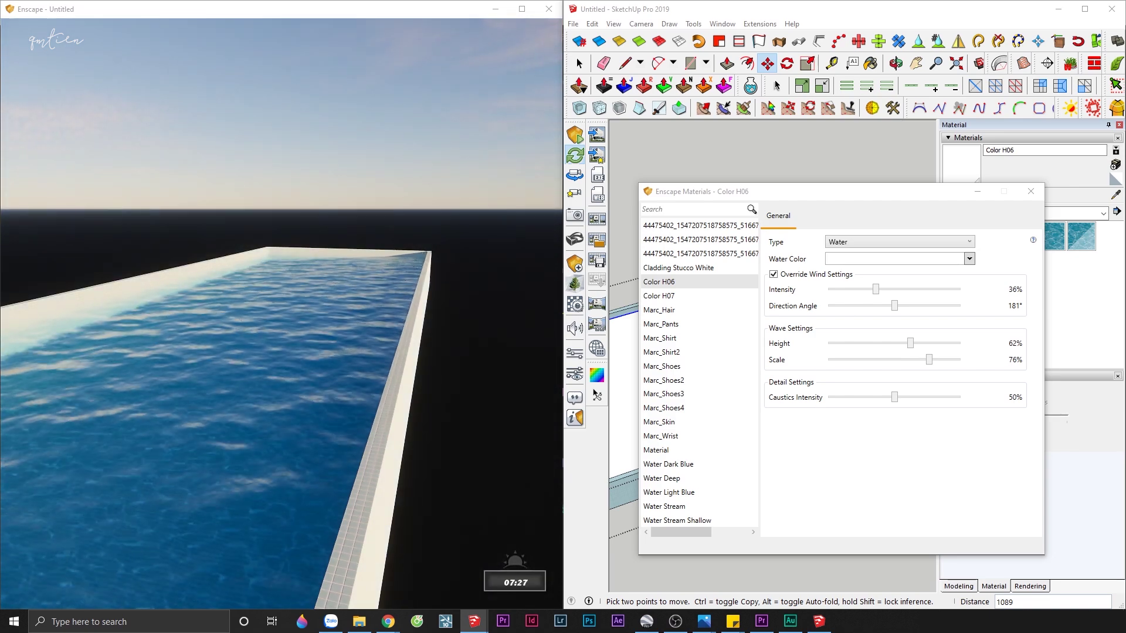
key("u")
key("u")
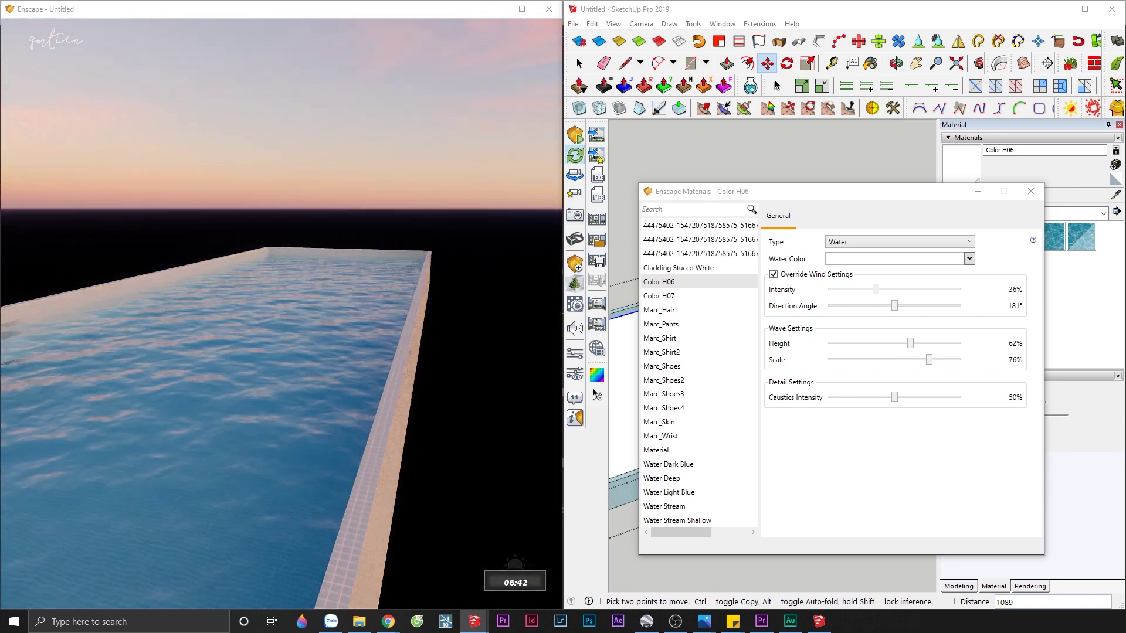
key("u")
key("u")
key("u")
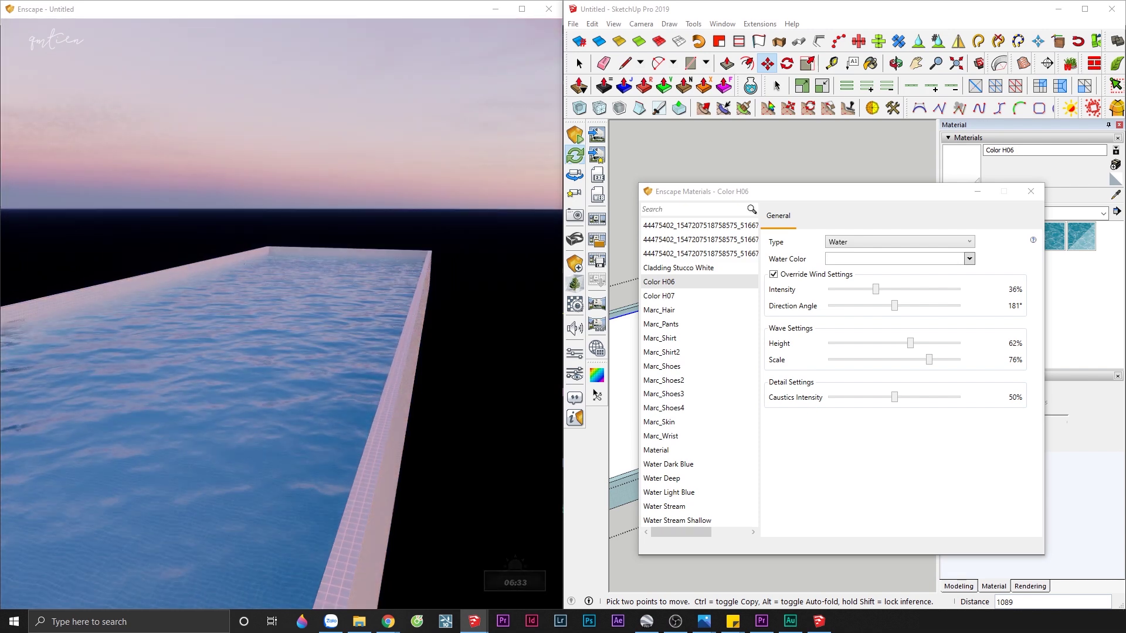
left_click_drag(468, 269, 384, 323)
key("Left")
key("Left")
key("Left")
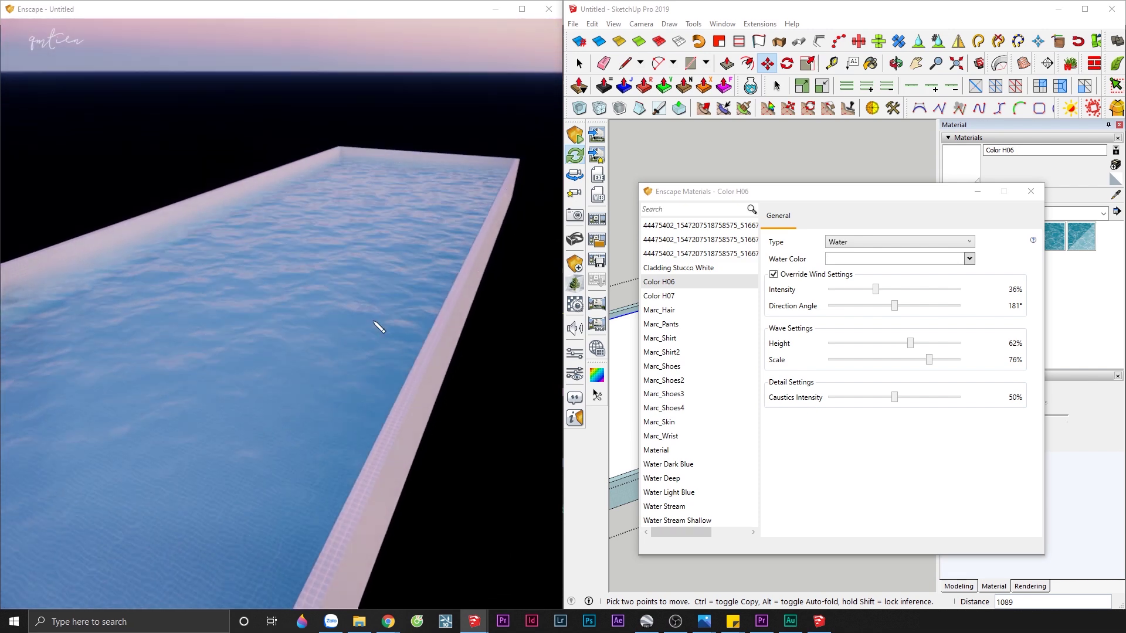
key("Up")
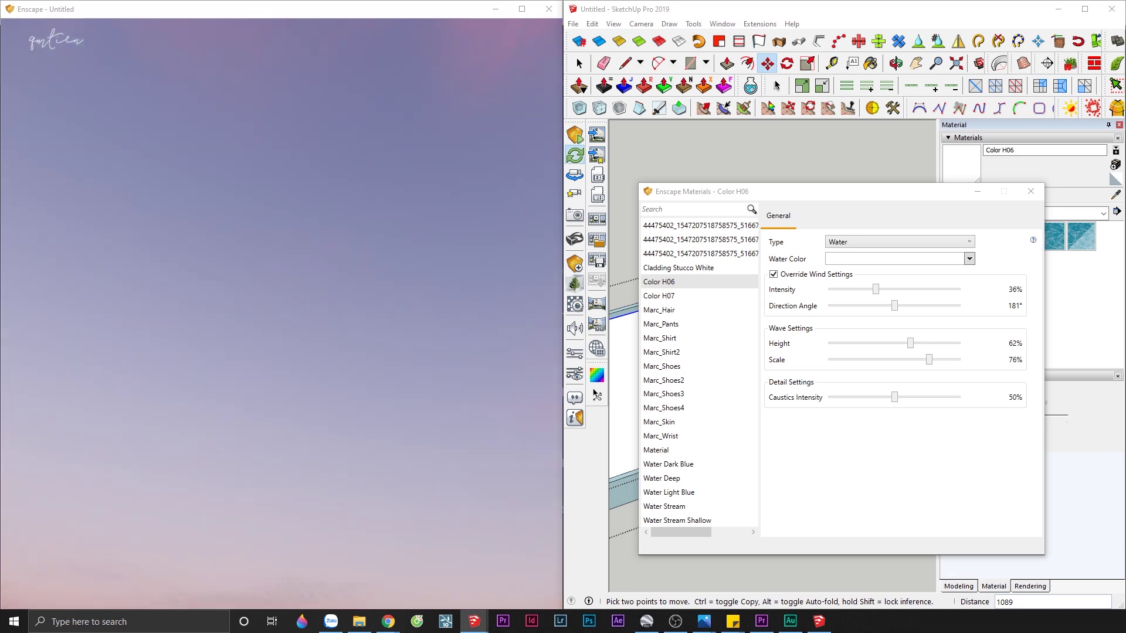
key("Down")
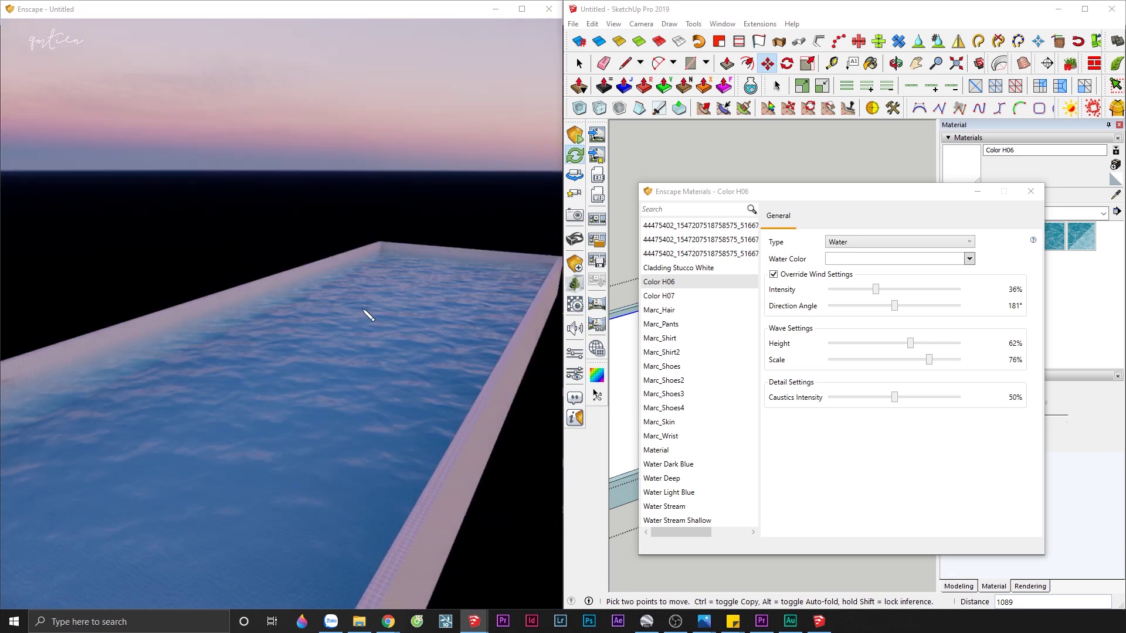
key("u")
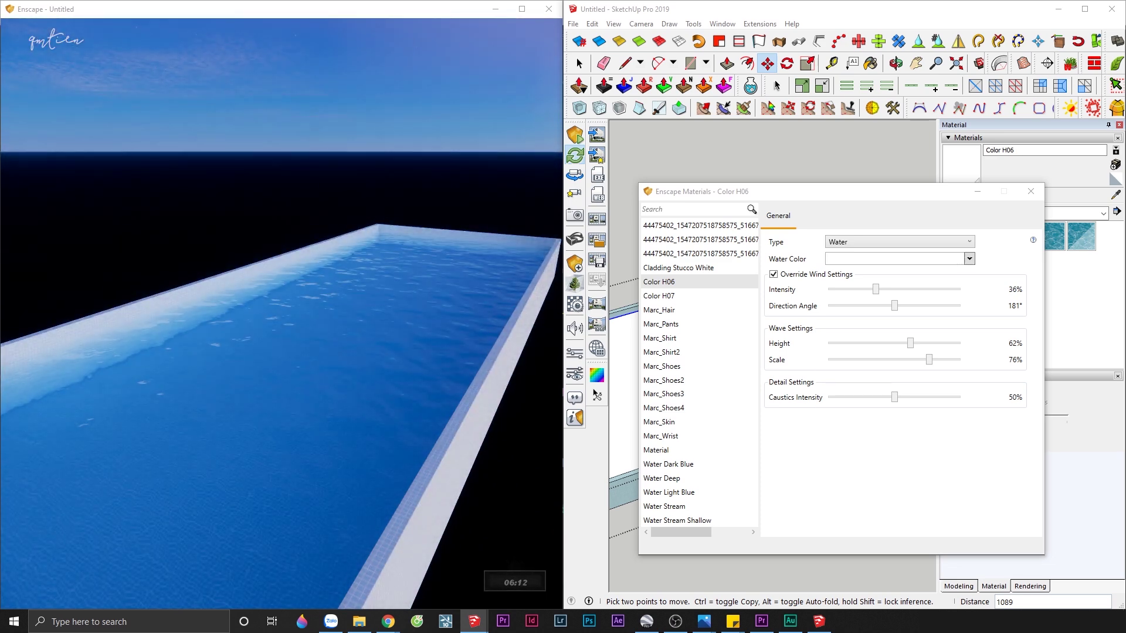
key("u")
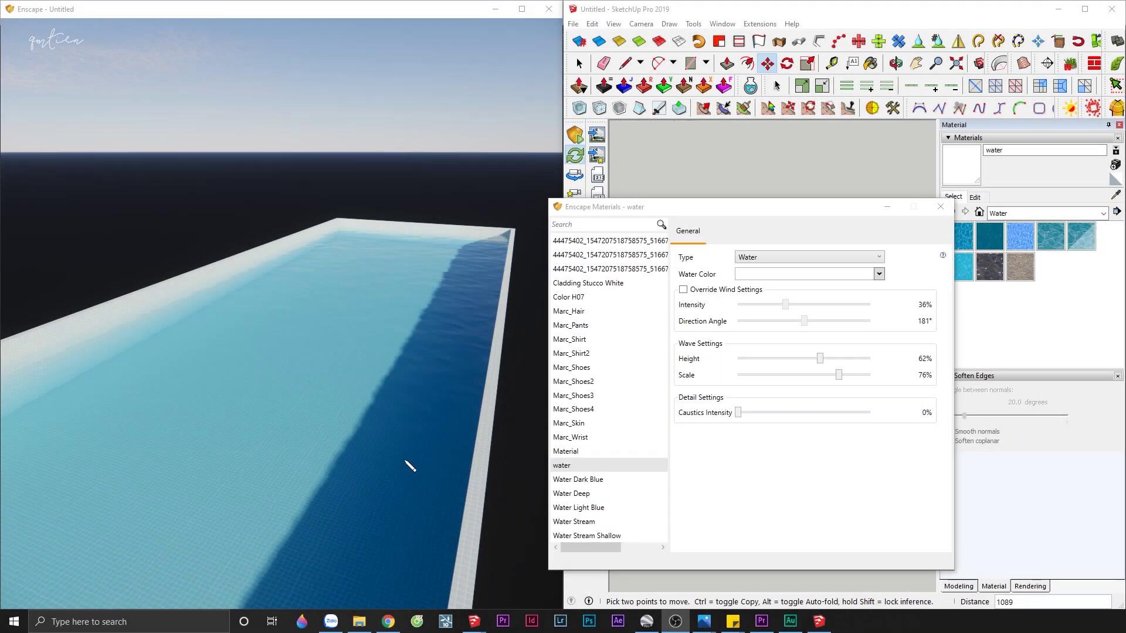
mouse_move(410, 464)
left_mouse_down()
mouse_move(411, 434)
mouse_move(411, 465)
left_mouse_up()
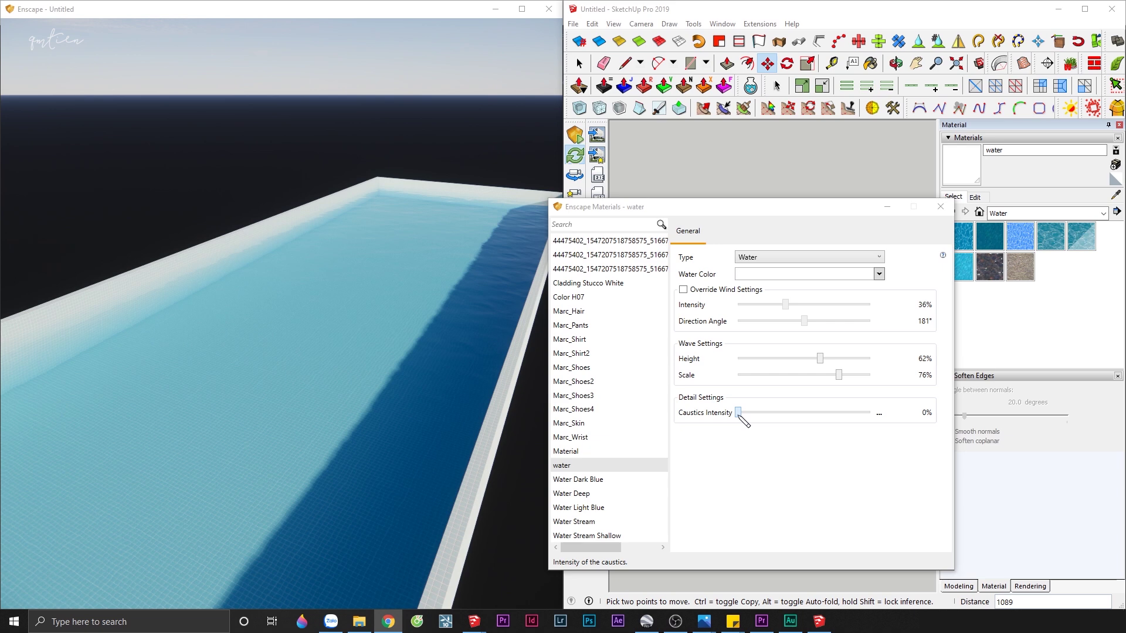
- Set Caustics Intensity to 78%, fly over the pool, then set waves to 71% height, 67% scale
left_click_drag(739, 415, 844, 415)
left_click(453, 453)
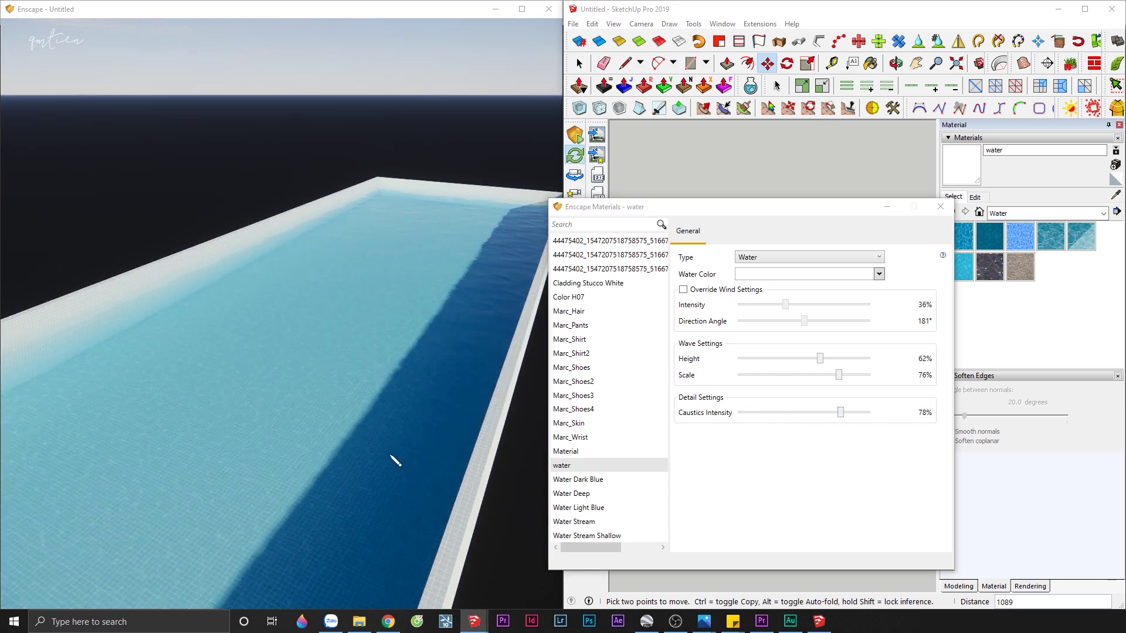
key("w")
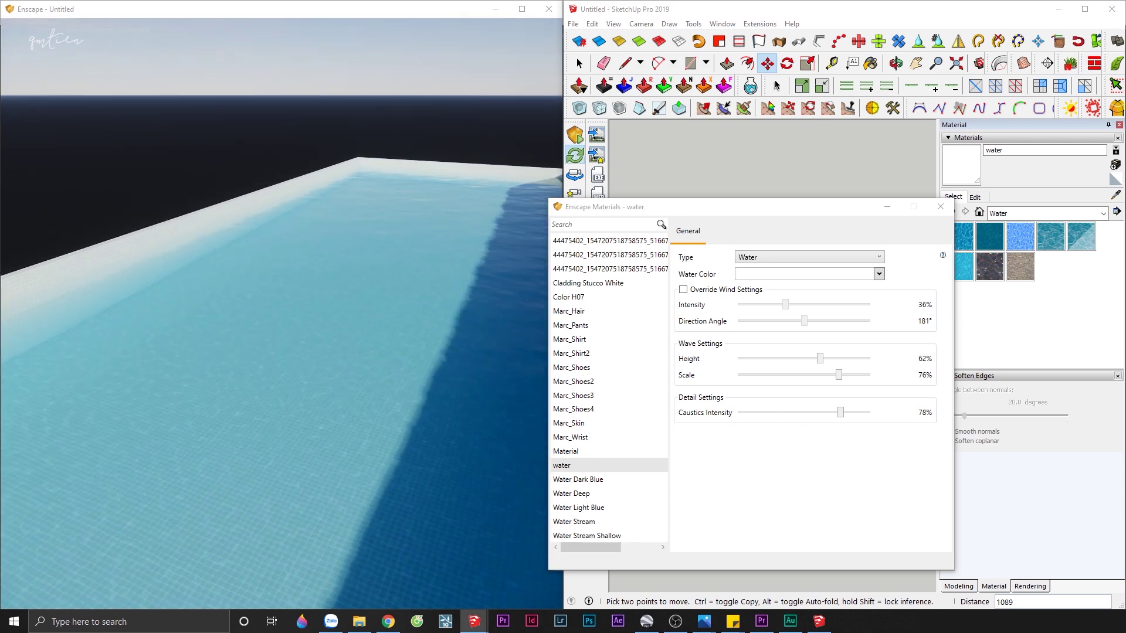
key("w")
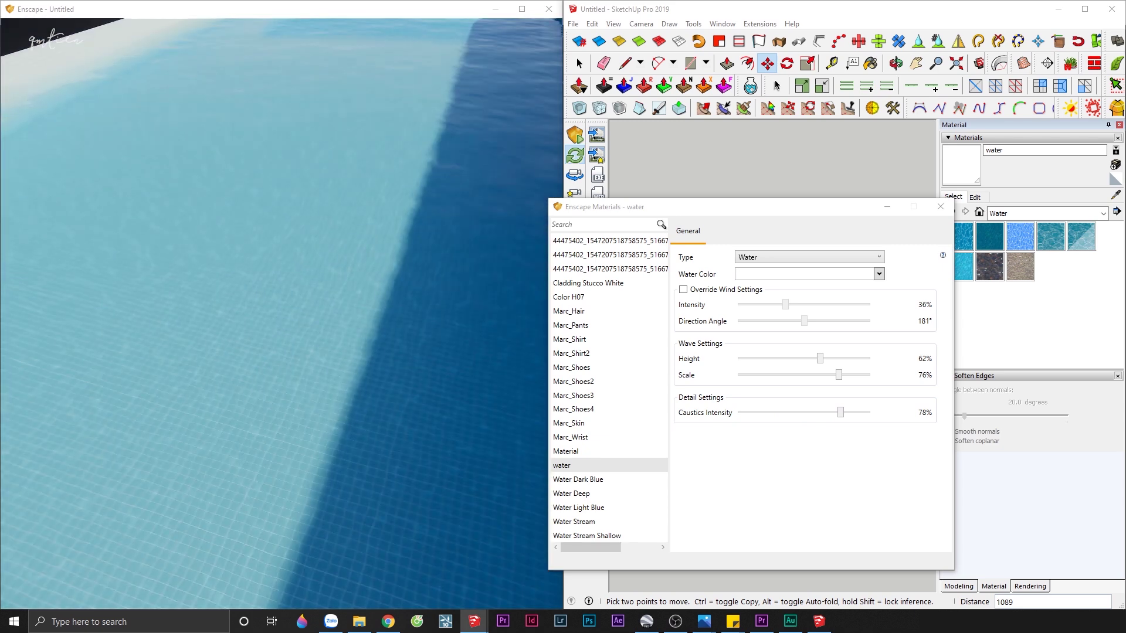
key("s")
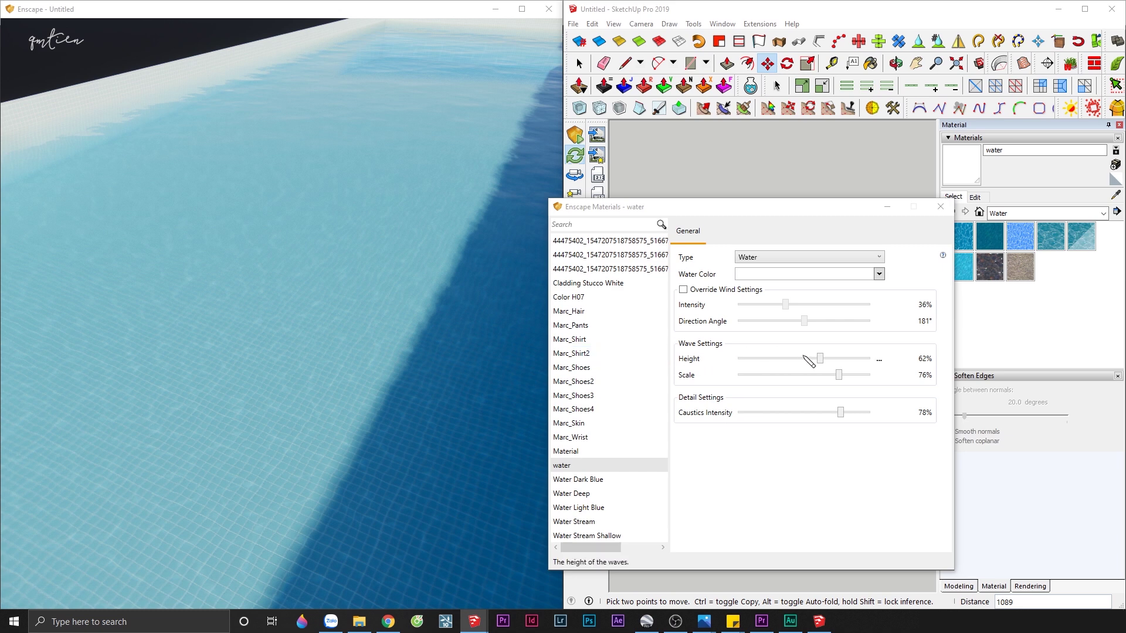
left_click_drag(820, 360, 835, 364)
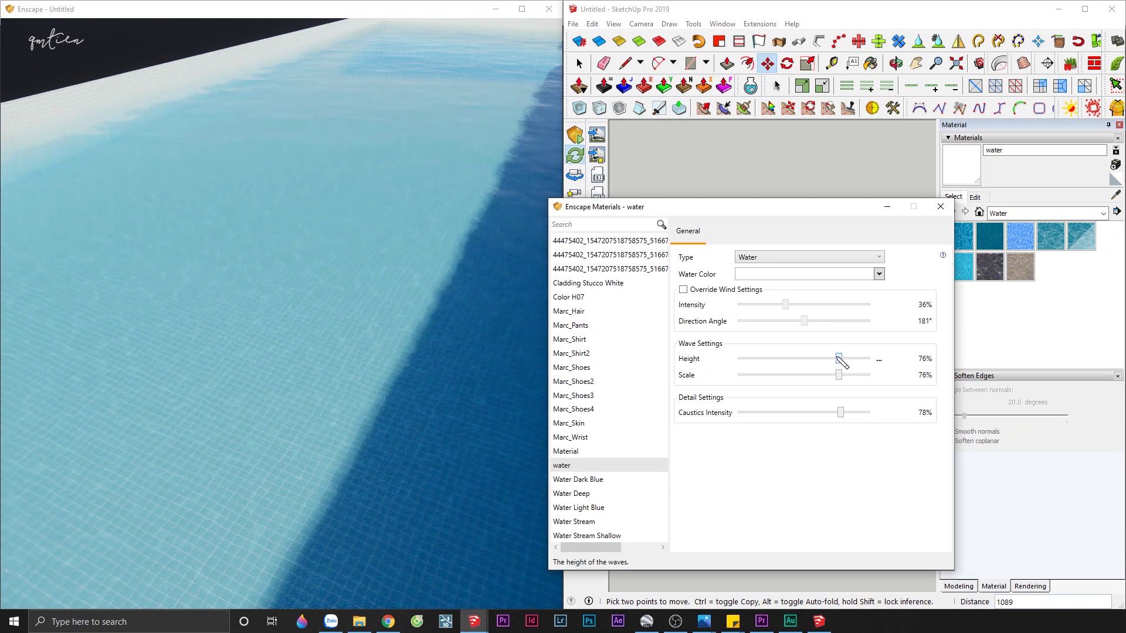
left_click_drag(840, 376, 825, 375)
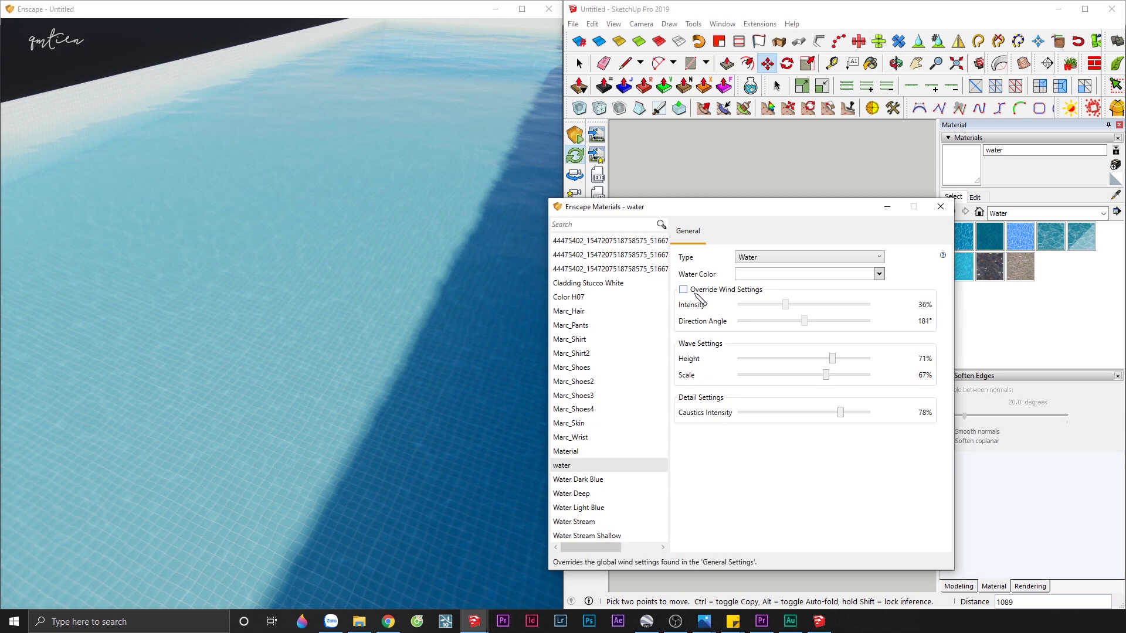
- Enable Override Wind Settings, drop Wave Height to 42% and keep Scale at 76%
left_click(697, 293)
left_click_drag(453, 397, 492, 404)
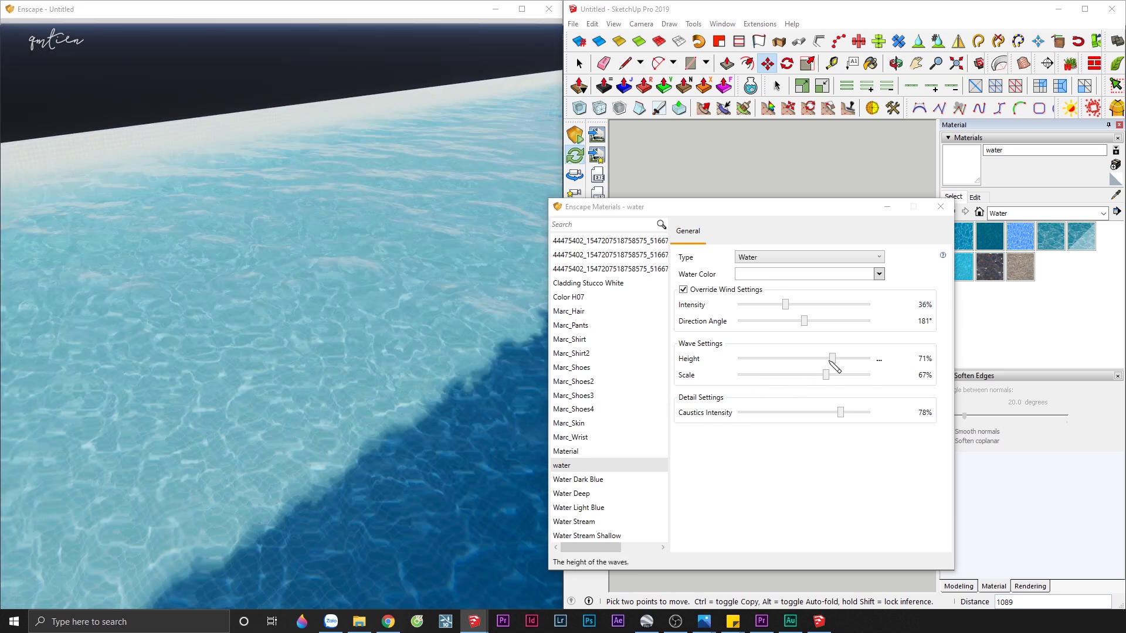
mouse_move(833, 358)
left_mouse_down()
mouse_move(742, 359)
mouse_move(831, 359)
mouse_move(782, 358)
mouse_move(839, 374)
mouse_move(796, 363)
left_mouse_up()
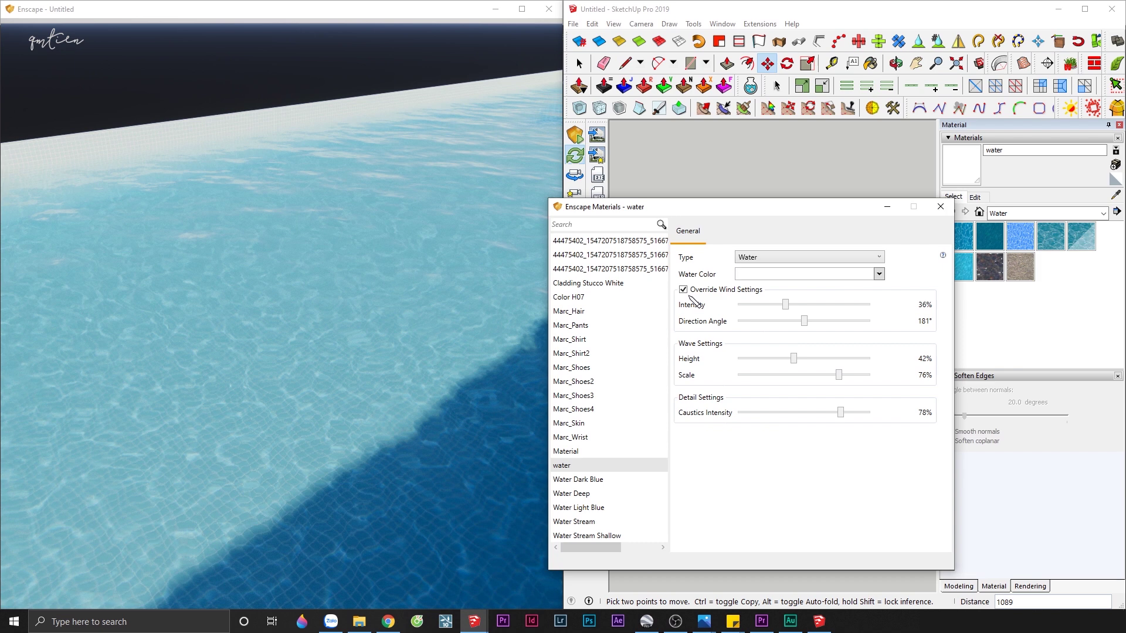
mouse_move(540, 359)
left_mouse_down()
mouse_move(440, 410)
mouse_move(440, 375)
left_mouse_up()
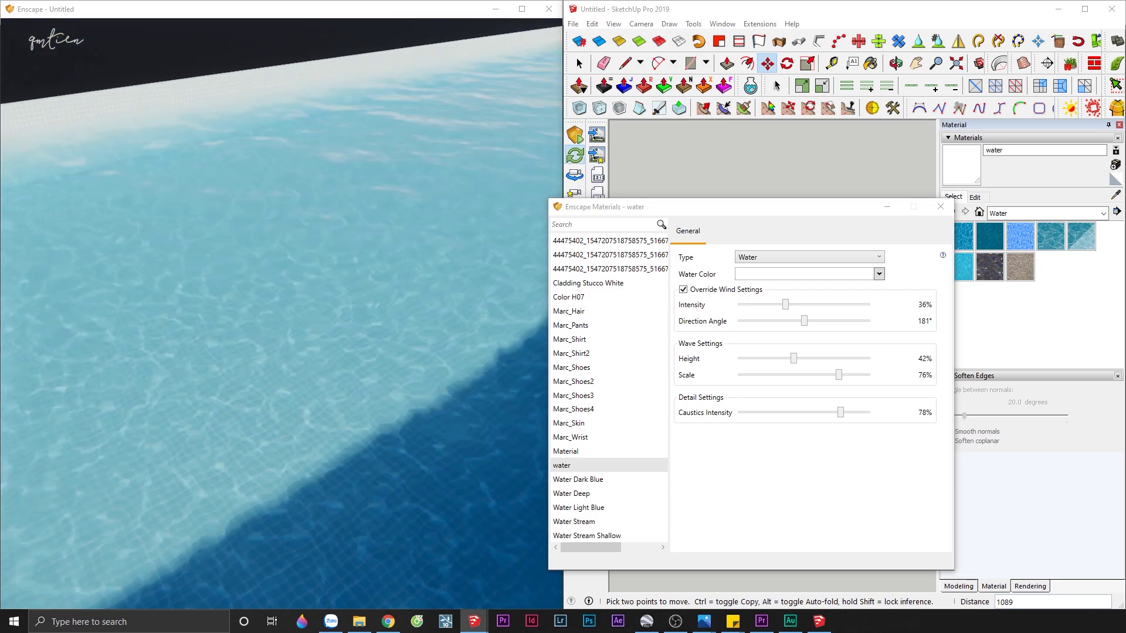